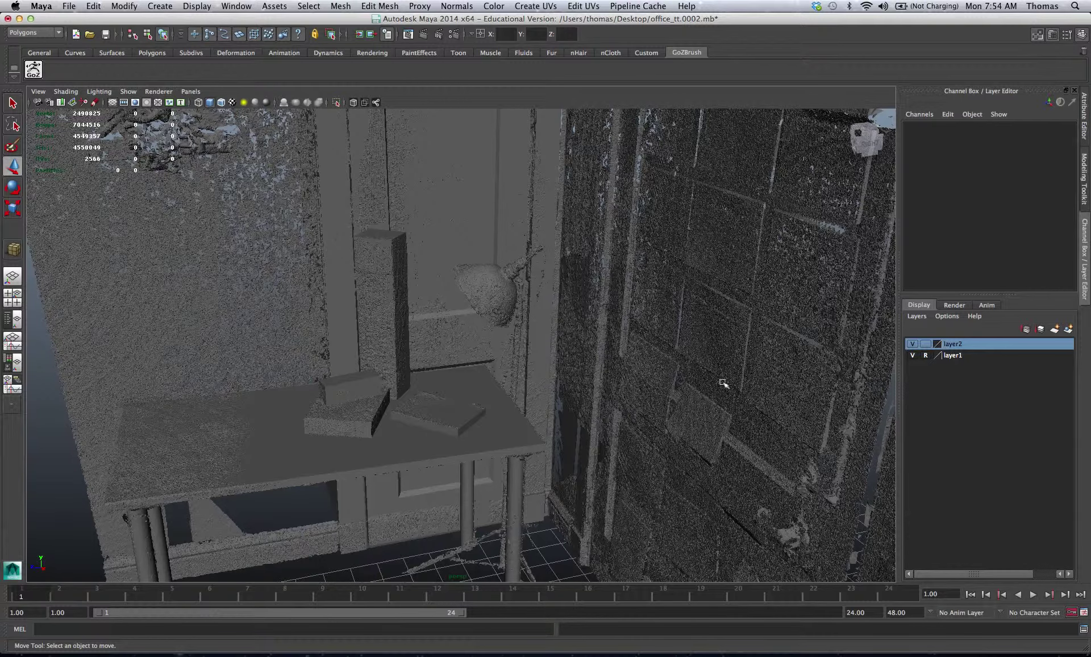
Step: Draw polygon cylinder pCylinder5 on the floor grid below the table, giving it base and height
{"action": "left_click_drag", "start_coordinate": [707, 360], "coordinate": [721, 359], "text": "alt"}
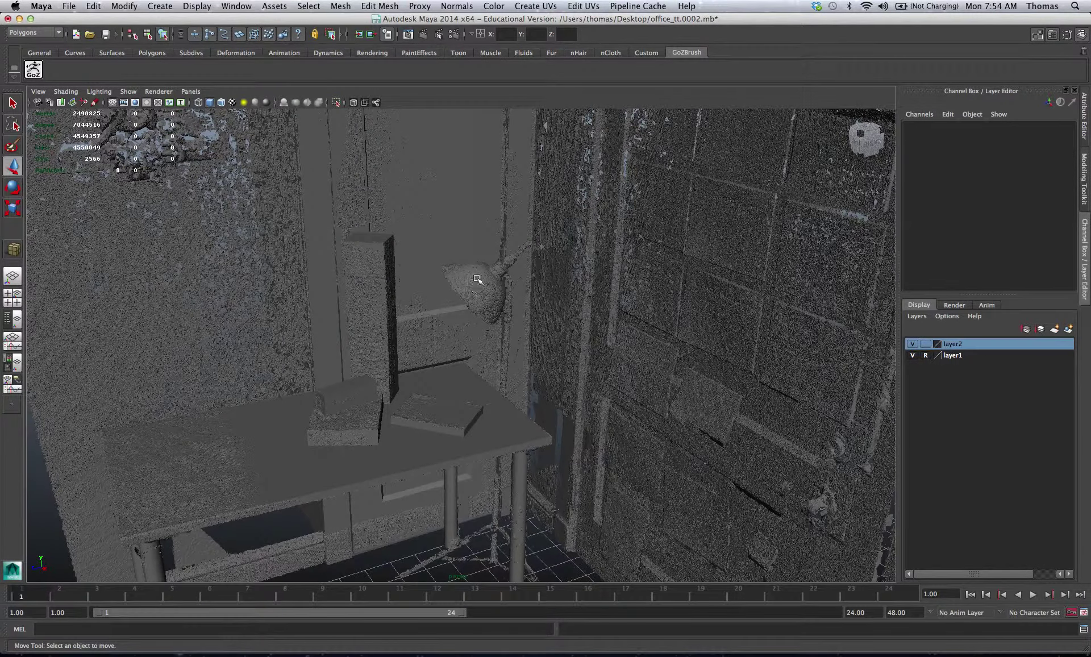
{"action": "mouse_move", "coordinate": [480, 274]}
{"action": "left_mouse_down", "text": "alt"}
{"action": "mouse_move", "coordinate": [446, 271]}
{"action": "mouse_move", "coordinate": [463, 281]}
{"action": "left_mouse_up", "text": "alt"}
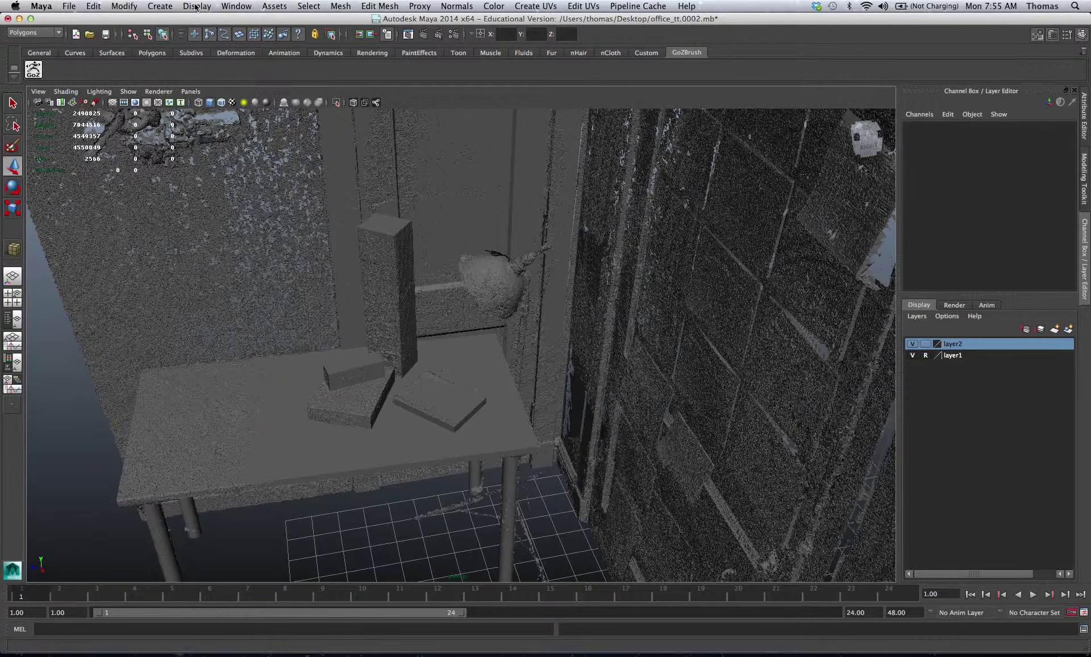
{"action": "left_click", "coordinate": [160, 6]}
{"action": "mouse_move", "coordinate": [178, 37]}
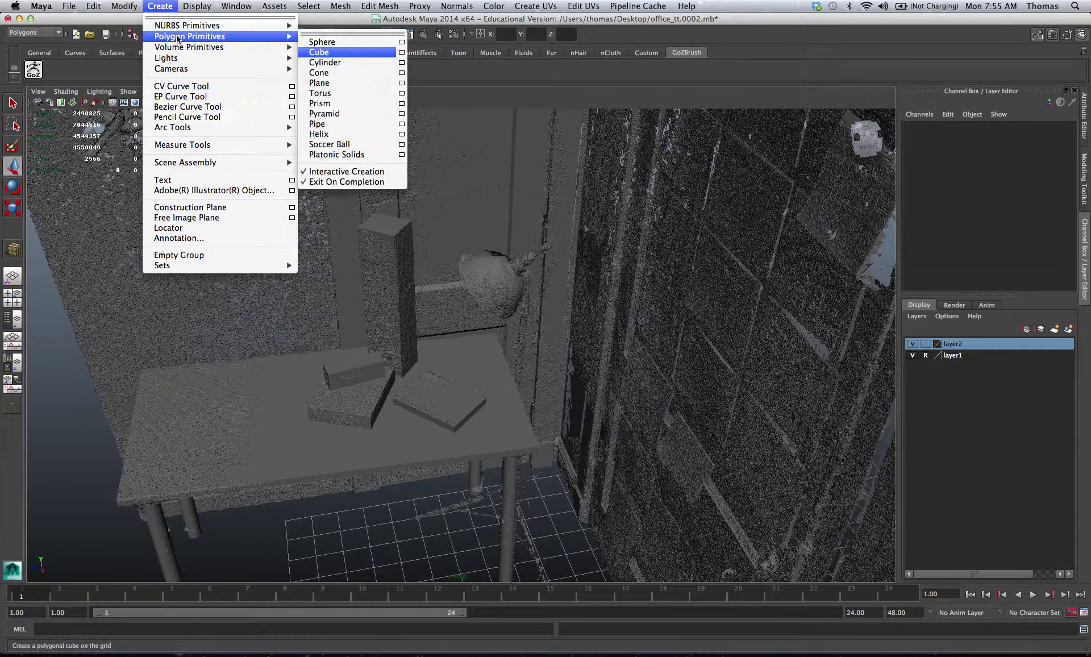
{"action": "left_click", "coordinate": [352, 63]}
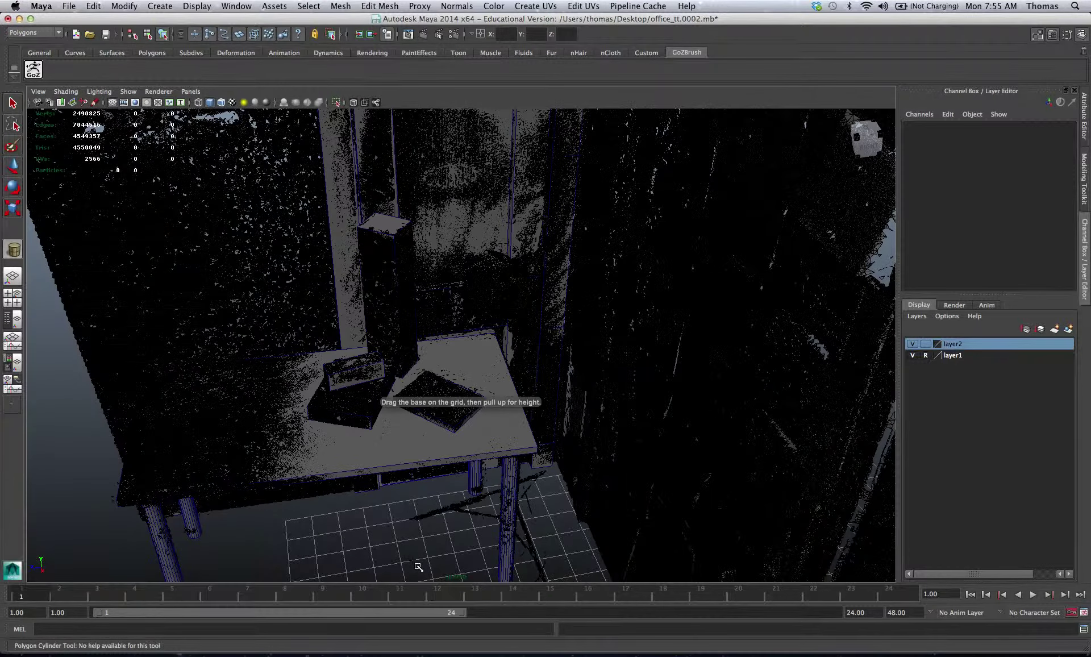
{"action": "left_click_drag", "start_coordinate": [416, 565], "coordinate": [430, 573]}
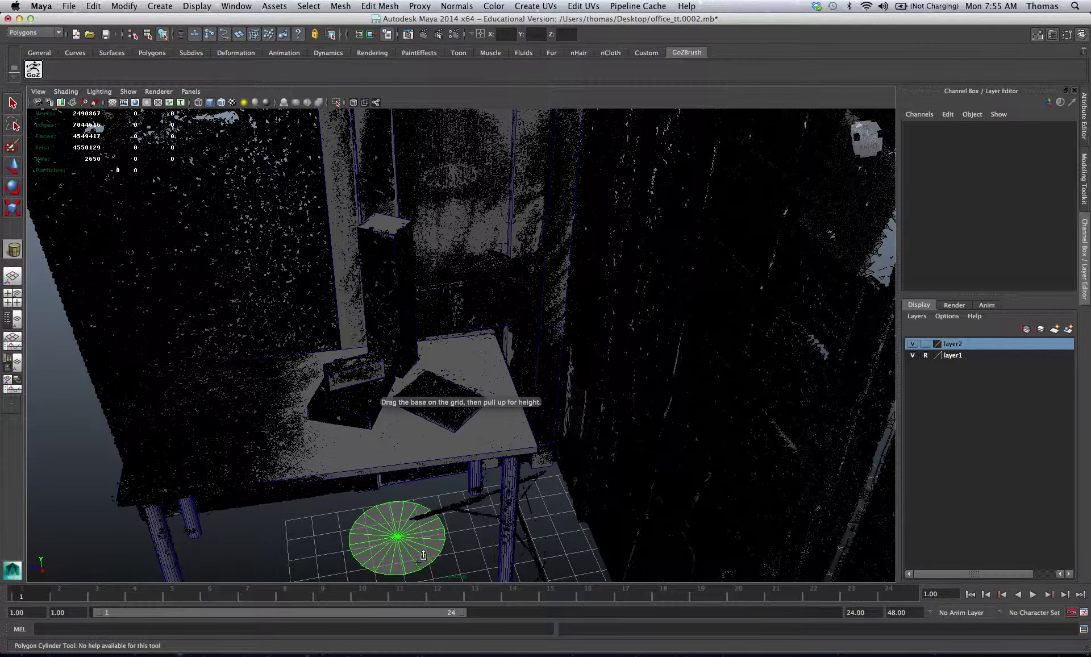
{"action": "left_click_drag", "start_coordinate": [419, 516], "coordinate": [412, 502]}
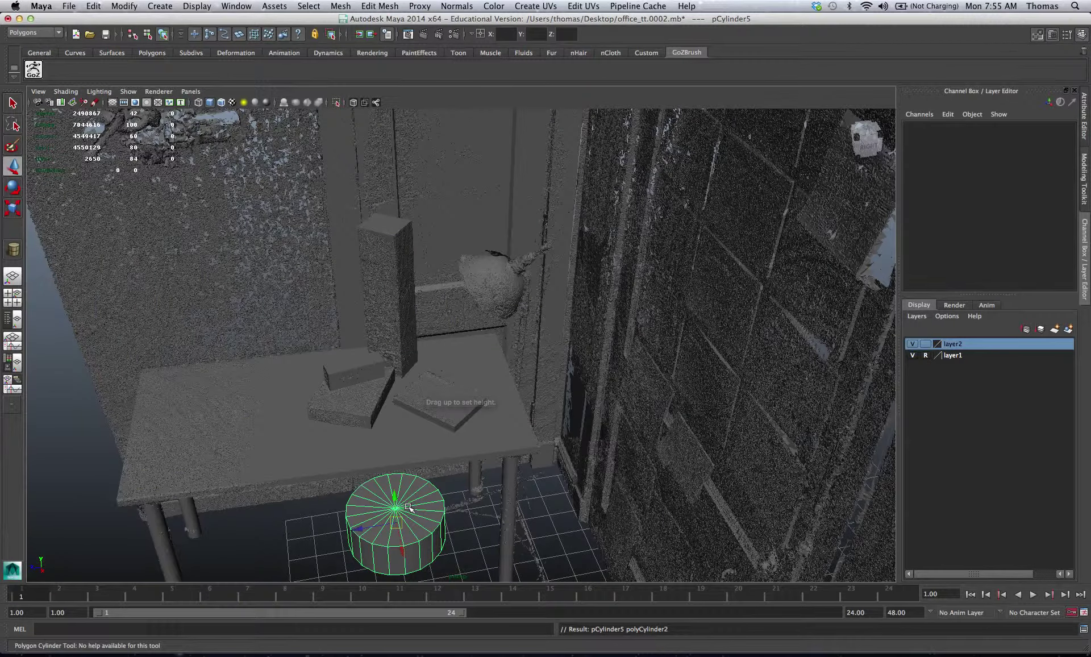
Step: Tilt the cylinder and lift it past the table edge toward the scanned lamp head
{"action": "key", "text": "e"}
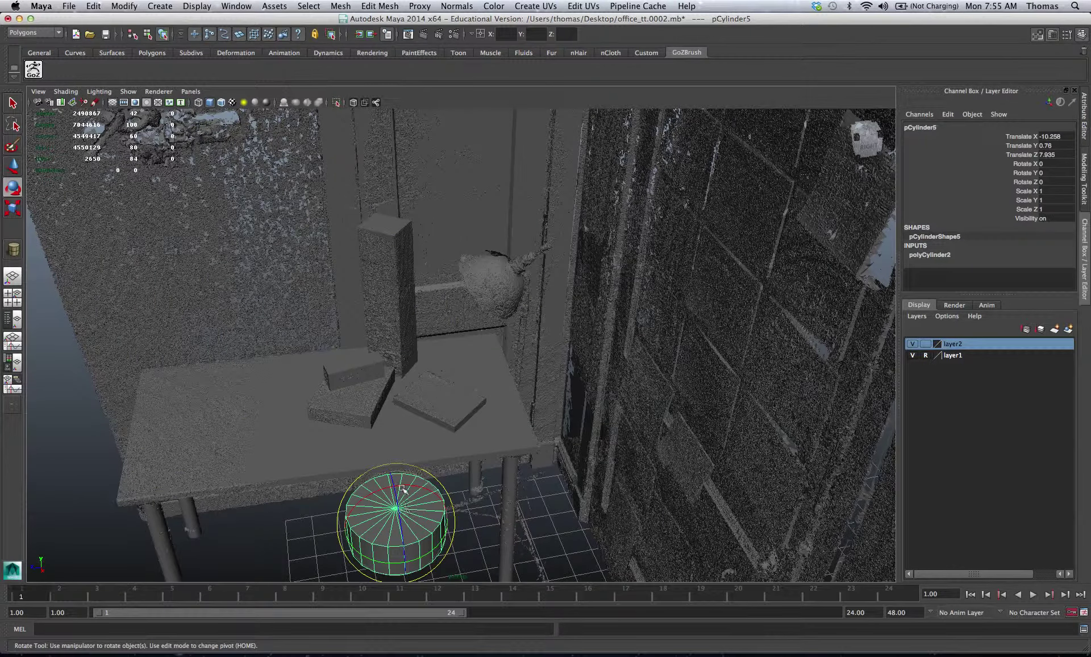
{"action": "mouse_move", "coordinate": [413, 487]}
{"action": "left_mouse_down"}
{"action": "mouse_move", "coordinate": [437, 499]}
{"action": "mouse_move", "coordinate": [416, 508]}
{"action": "left_mouse_up"}
{"action": "key", "text": "w"}
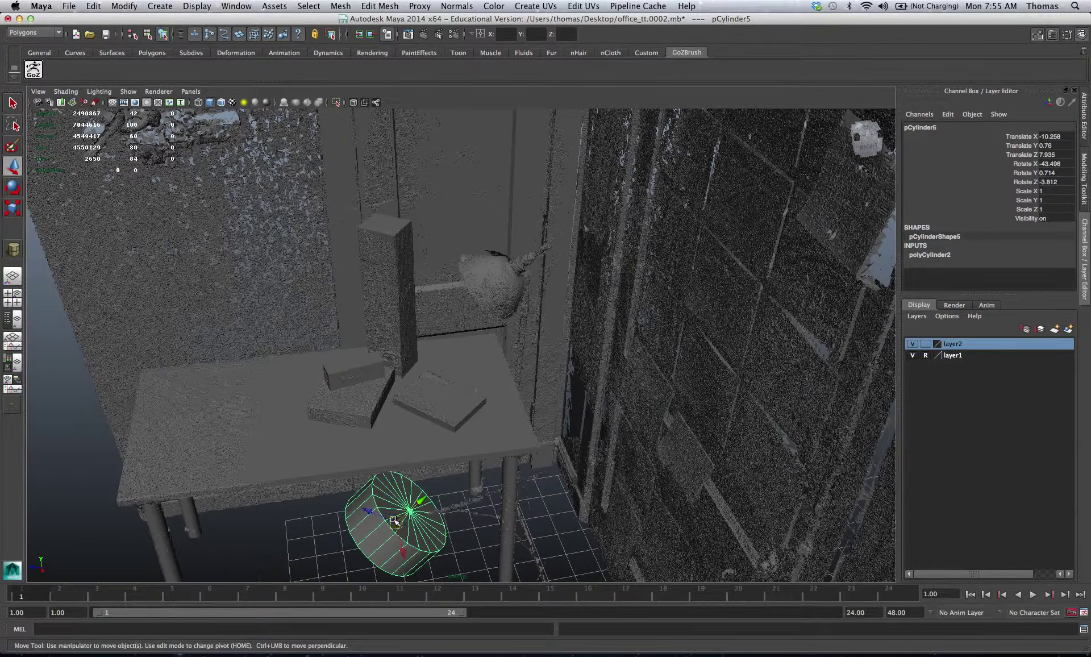
{"action": "middle_click_drag", "start_coordinate": [523, 415], "coordinate": [566, 405]}
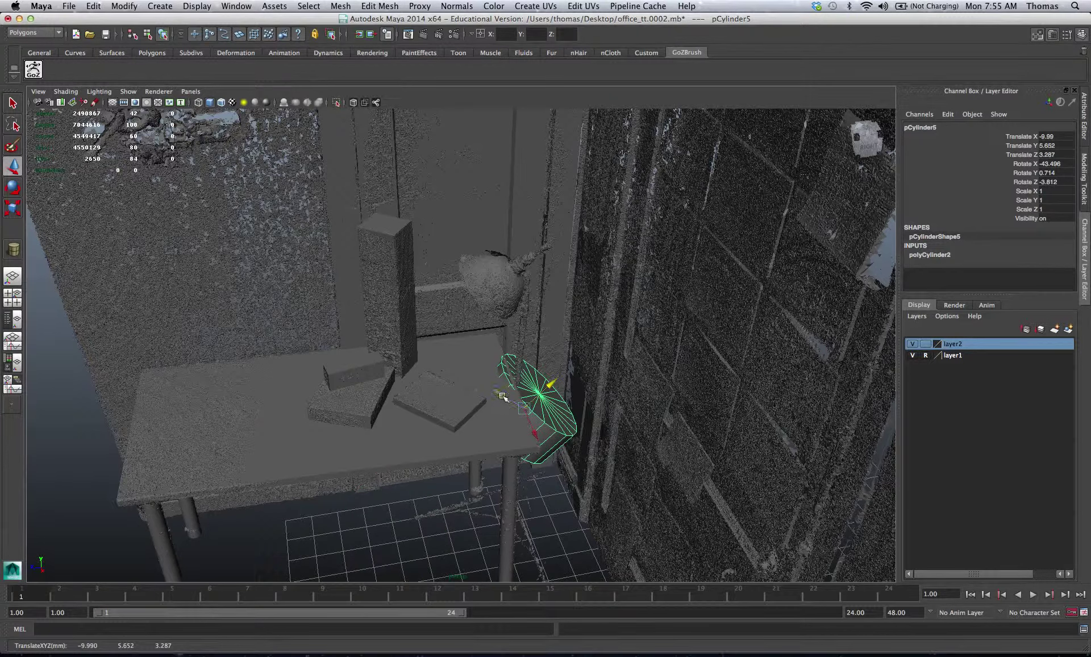
{"action": "middle_click_drag", "start_coordinate": [502, 396], "coordinate": [522, 269]}
Step: Rotate the cylinder to about -43° to match the wall lamp's angle
{"action": "scroll", "coordinate": [523, 269], "scroll_direction": "up", "scroll_amount": 3}
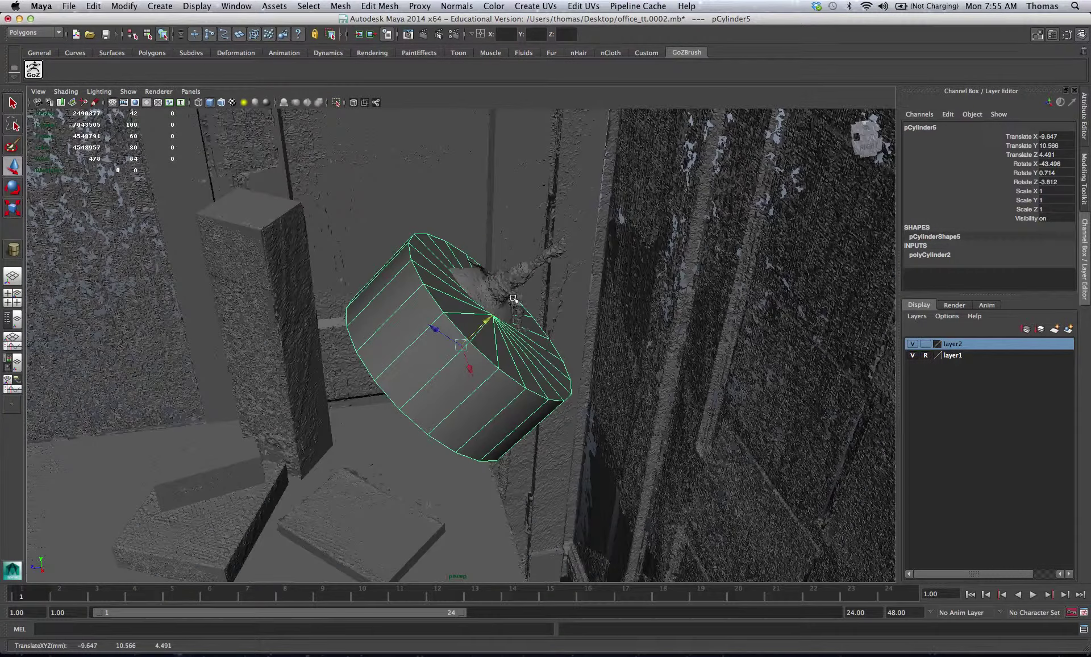
{"action": "left_click_drag", "start_coordinate": [515, 394], "coordinate": [553, 422], "text": "alt"}
{"action": "right_click_drag", "start_coordinate": [348, 360], "coordinate": [508, 379], "text": "alt"}
{"action": "key", "text": "e"}
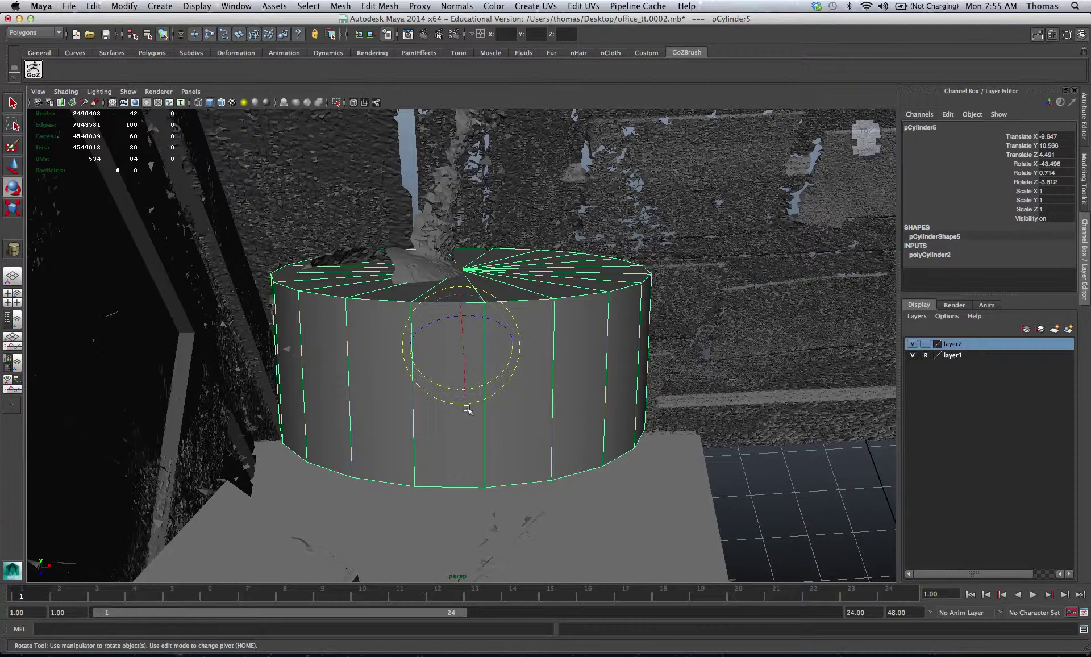
{"action": "left_click_drag", "start_coordinate": [487, 384], "coordinate": [258, 350]}
{"action": "key", "text": "r"}
Step: Frame the cylinder and rotate it to about -48.9°, -23.2°, -8.0° to match the lamp head
{"action": "key", "text": "f"}
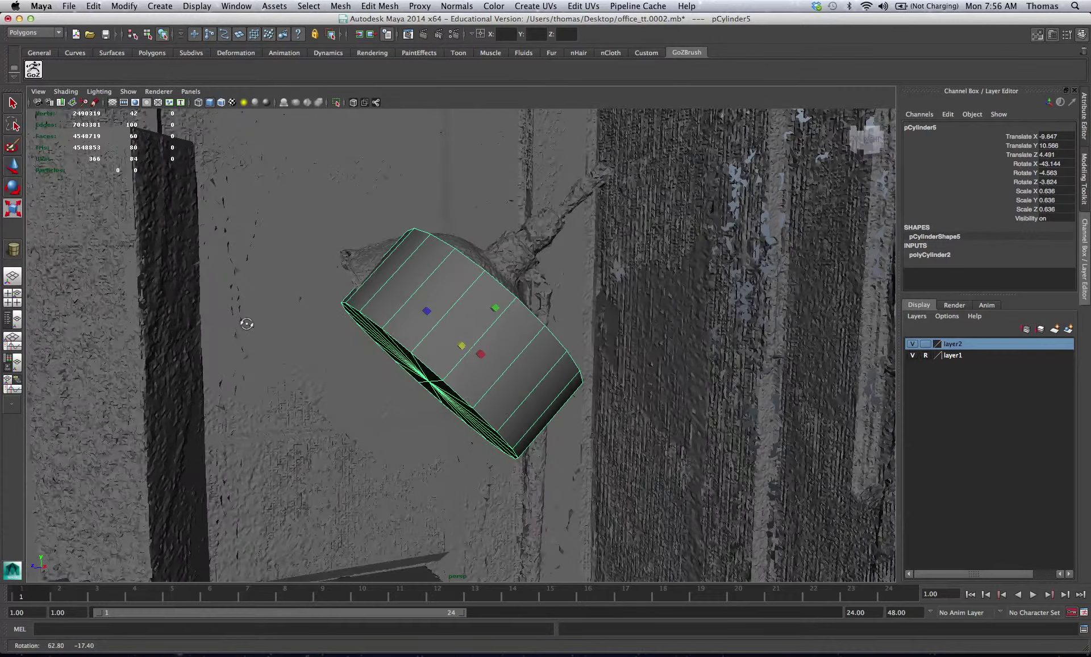
{"action": "key", "text": "e"}
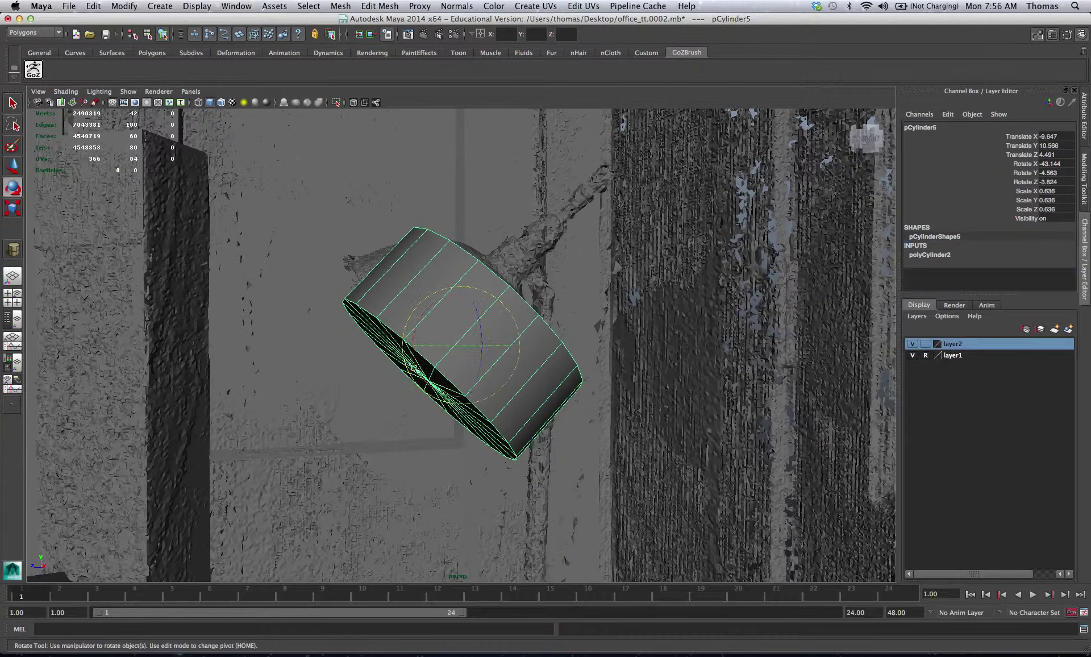
{"action": "left_click_drag", "start_coordinate": [410, 388], "coordinate": [406, 387]}
{"action": "left_click_drag", "start_coordinate": [468, 345], "coordinate": [455, 349]}
{"action": "mouse_move", "coordinate": [508, 390]}
{"action": "left_mouse_down", "text": "alt"}
{"action": "mouse_move", "coordinate": [500, 377]}
{"action": "mouse_move", "coordinate": [509, 376]}
{"action": "left_mouse_up", "text": "alt"}
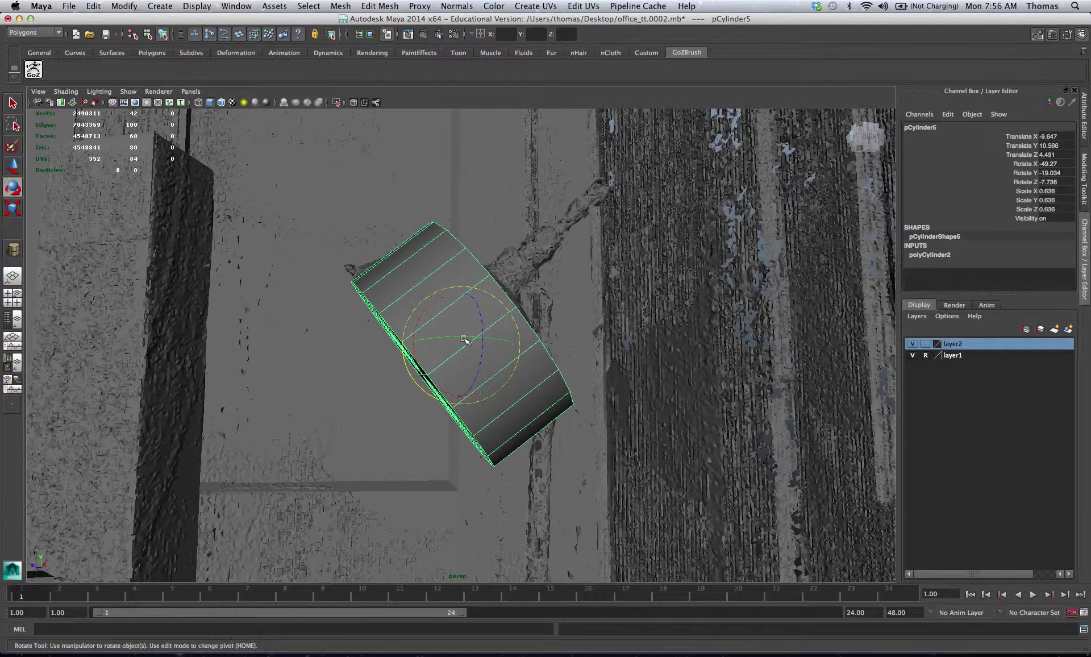
{"action": "left_click_drag", "start_coordinate": [465, 340], "coordinate": [443, 323]}
Step: Scale the cylinder up slightly to 0.687 over the scanned lamp shade
{"action": "key", "text": "w"}
{"action": "left_click_drag", "start_coordinate": [453, 377], "coordinate": [442, 317], "text": "alt"}
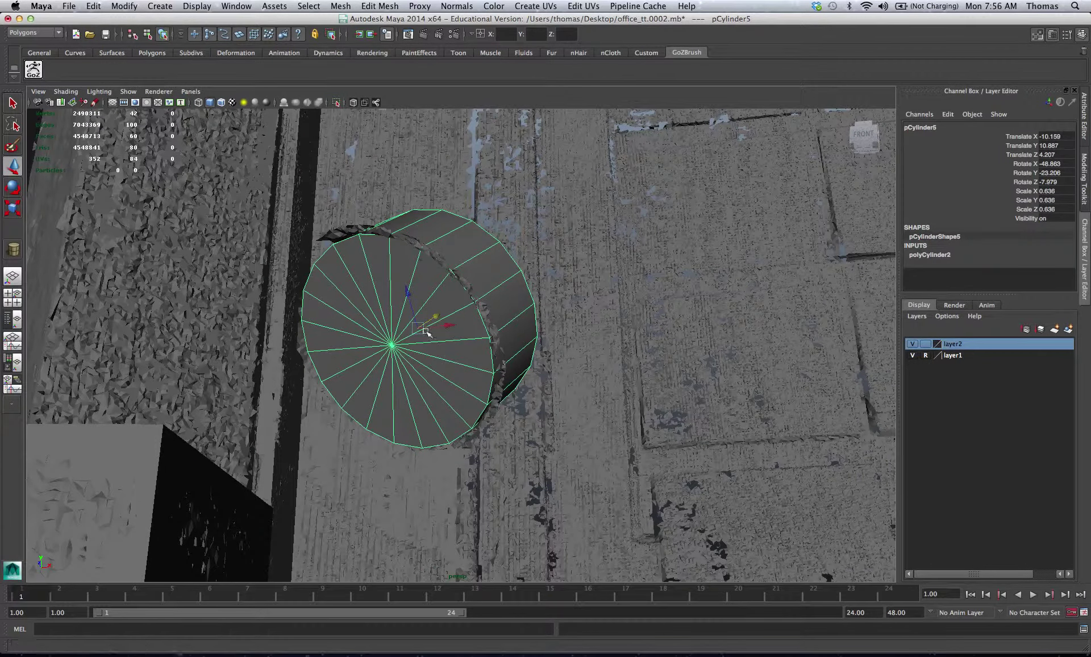
{"action": "key", "text": "r"}
{"action": "left_click_drag", "start_coordinate": [425, 328], "coordinate": [358, 347]}
Step: Slide the cylinder along its axis to about (-10.15, 10.98, 4.21), rotated roughly -41.7°, -24.4°, -9.5°
{"action": "key", "text": "e"}
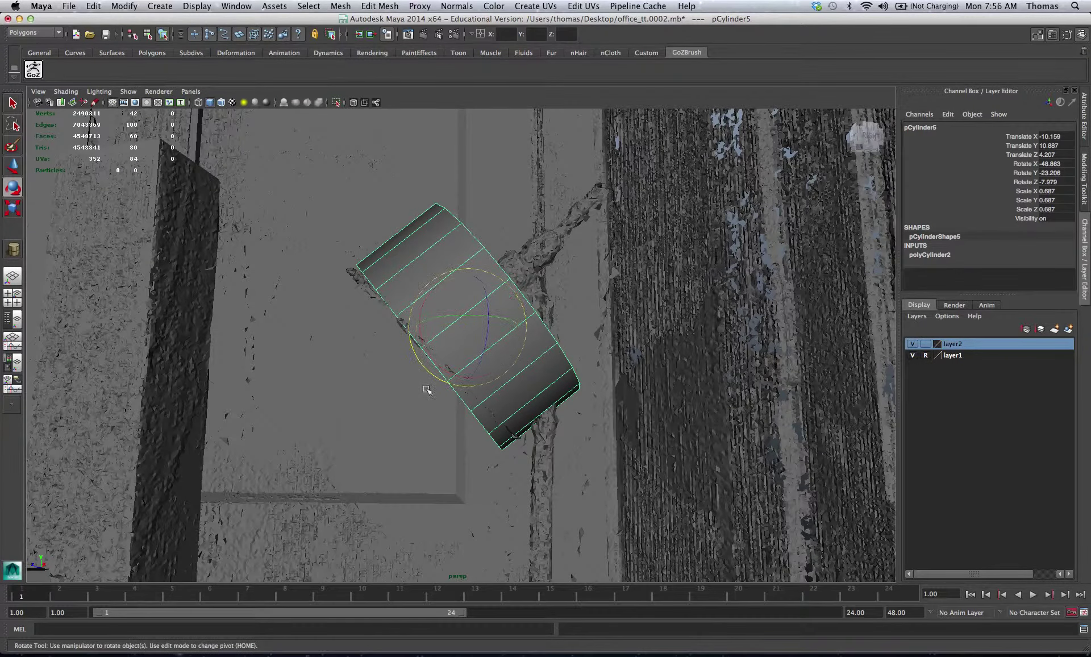
{"action": "left_click_drag", "start_coordinate": [467, 388], "coordinate": [529, 375], "text": "alt"}
{"action": "key", "text": "w"}
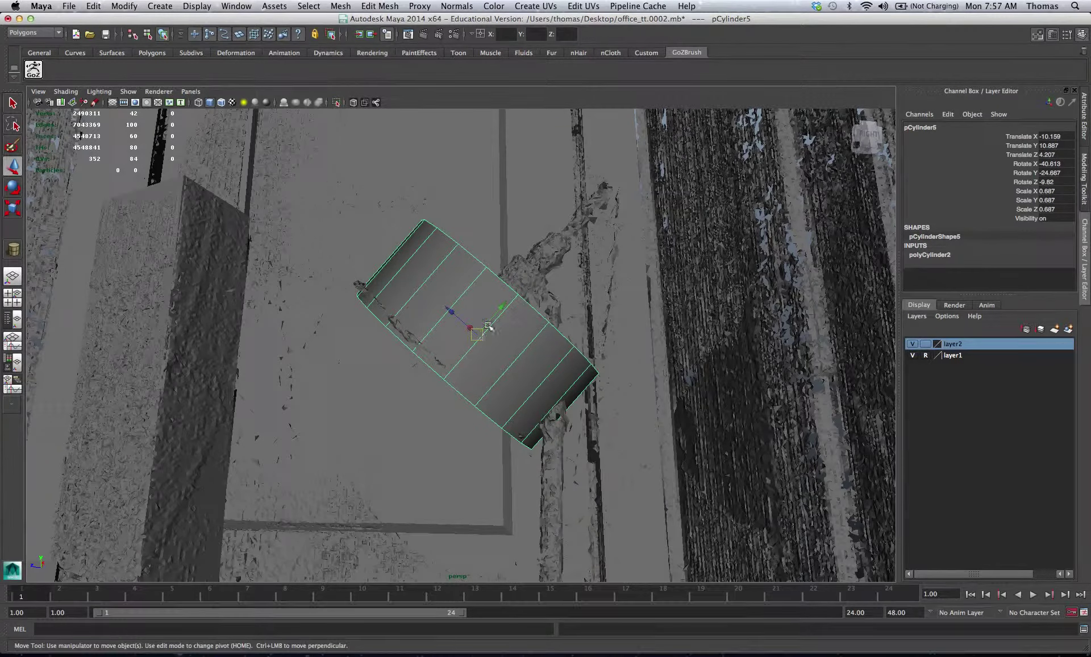
{"action": "left_click_drag", "start_coordinate": [498, 317], "coordinate": [456, 348]}
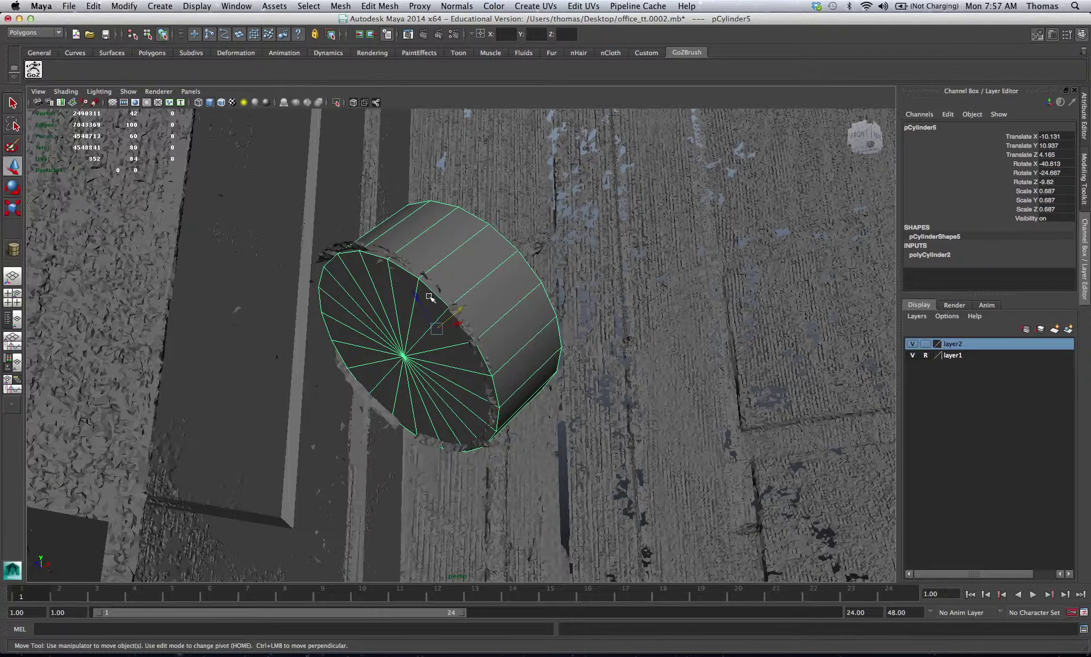
{"action": "left_click_drag", "start_coordinate": [423, 303], "coordinate": [536, 353]}
{"action": "key", "text": "e"}
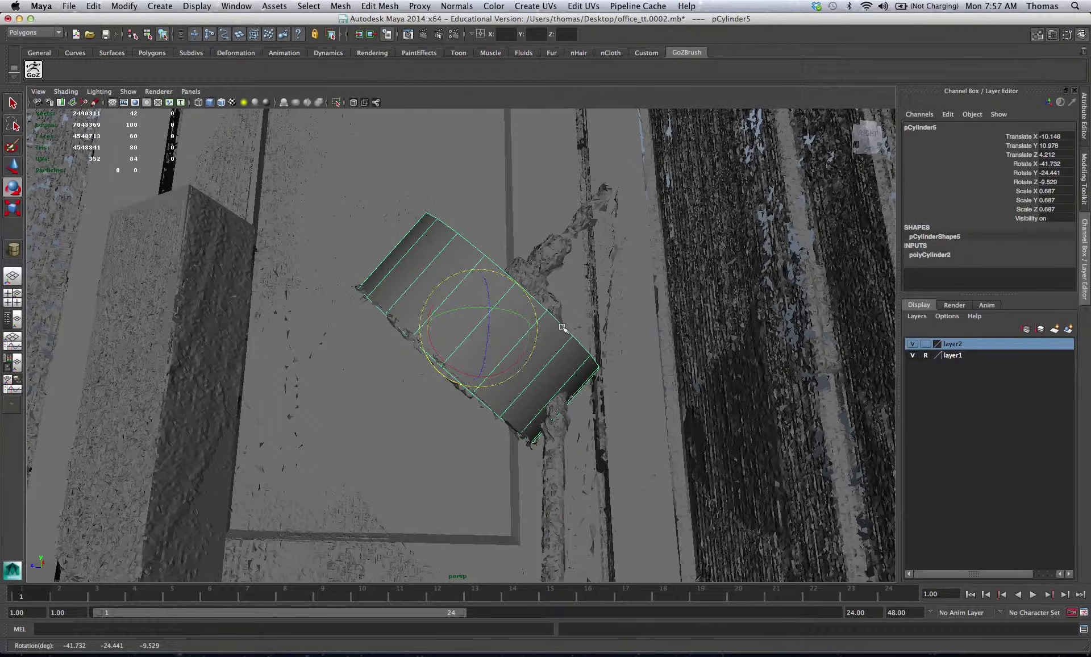
Step: Switch the cylinder to face mode, pick an end-cap face and hide the scanned office layer
{"action": "right_click_drag", "start_coordinate": [563, 328], "coordinate": [555, 336]}
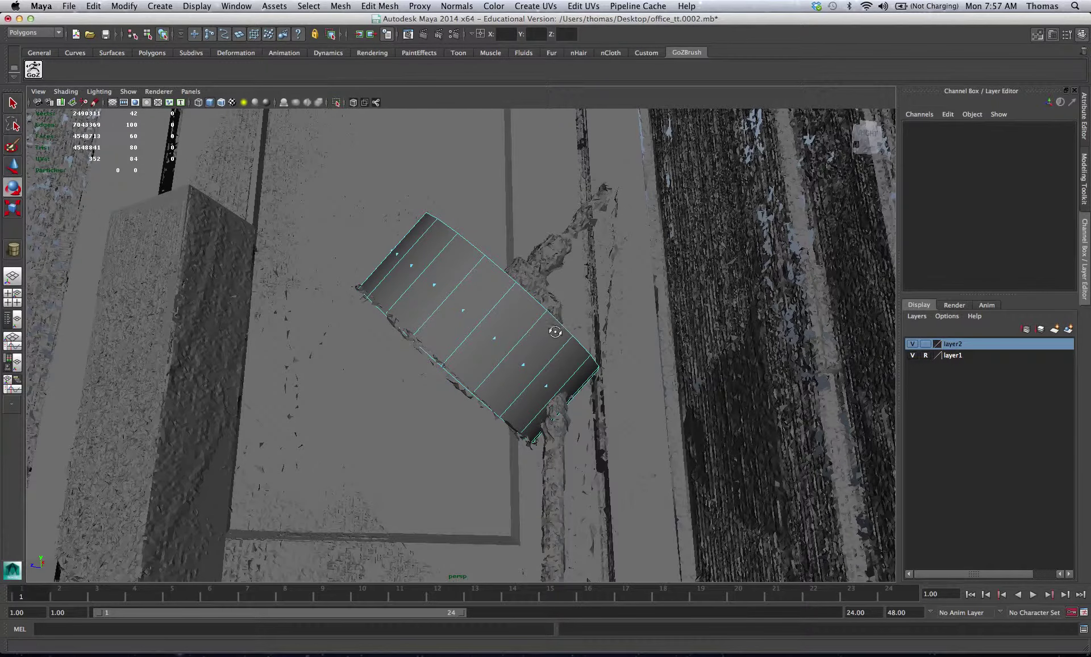
{"action": "left_click_drag", "start_coordinate": [554, 334], "coordinate": [542, 278], "text": "alt"}
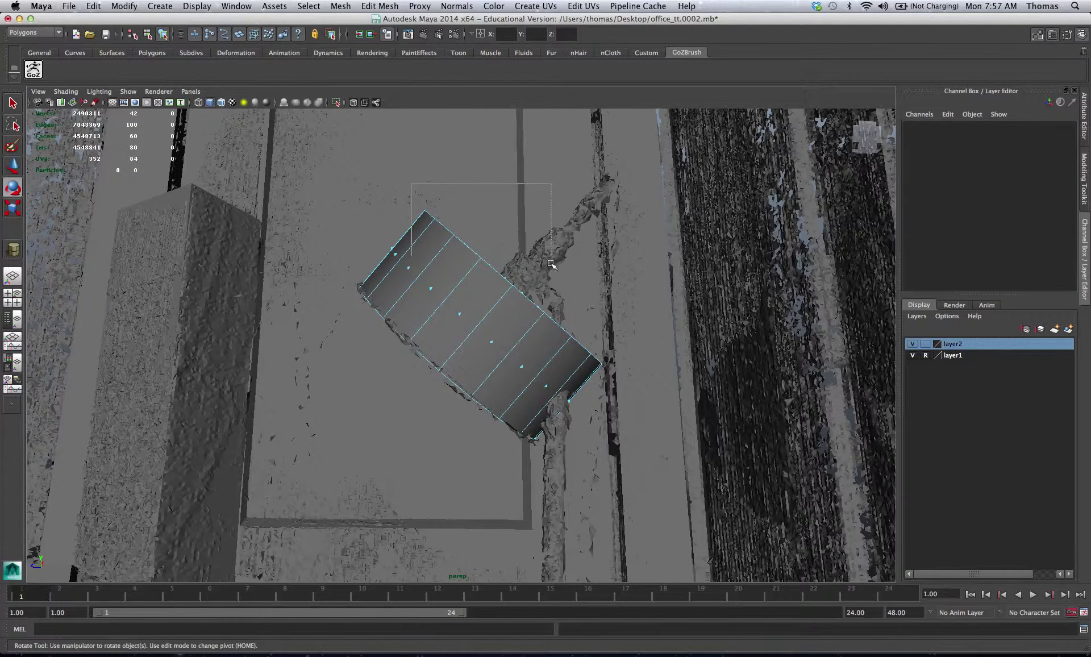
{"action": "left_click_drag", "start_coordinate": [546, 255], "coordinate": [547, 256]}
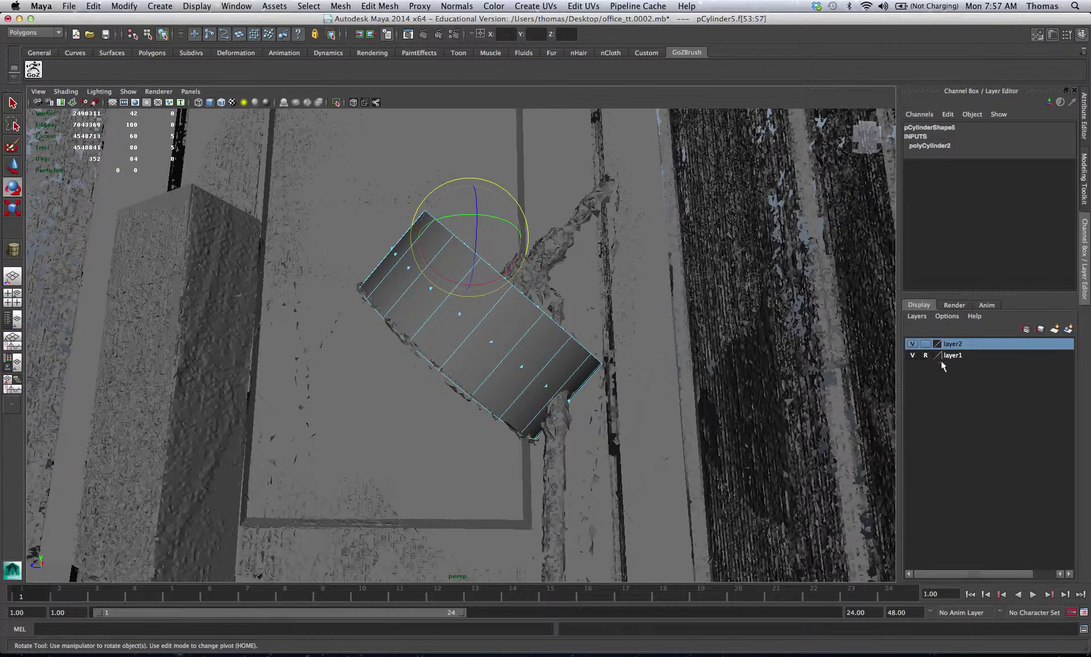
{"action": "left_click", "coordinate": [911, 355]}
Step: Add the rest of the cylinder's grey end-cap faces to the selection
{"action": "left_click_drag", "start_coordinate": [761, 341], "coordinate": [511, 320], "text": "alt"}
{"action": "left_click", "coordinate": [462, 294], "text": "shift"}
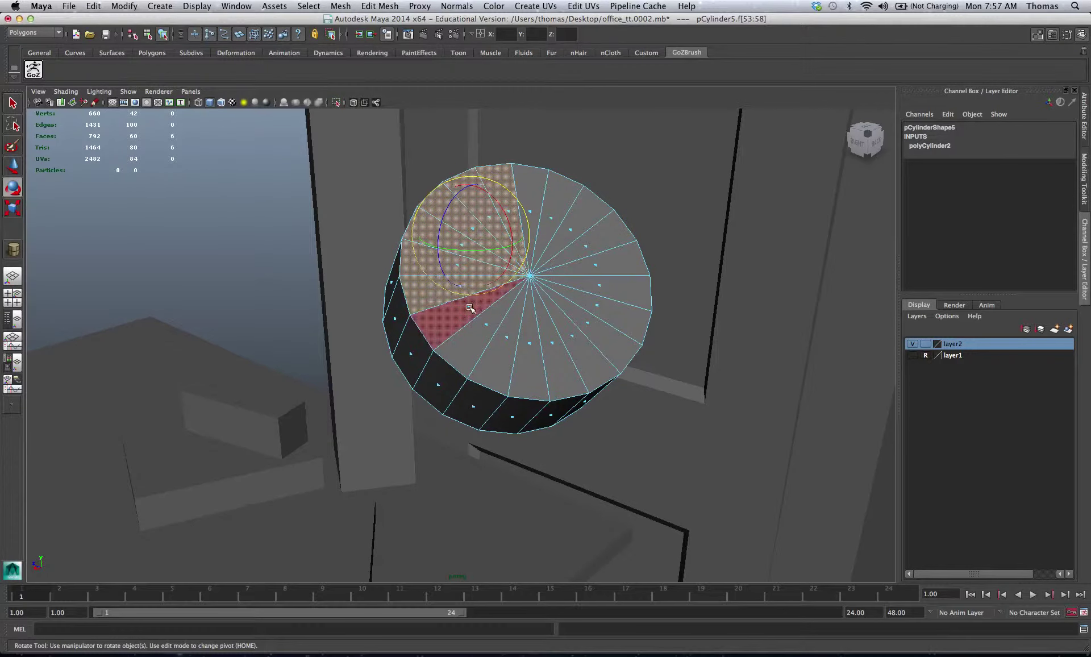
{"action": "left_click", "coordinate": [454, 328], "text": "shift"}
{"action": "left_click", "coordinate": [482, 351], "text": "shift"}
{"action": "left_click", "coordinate": [503, 341], "text": "shift"}
{"action": "left_click", "coordinate": [534, 348], "text": "shift"}
{"action": "left_click", "coordinate": [568, 341], "text": "shift"}
{"action": "left_click", "coordinate": [577, 335], "text": "shift"}
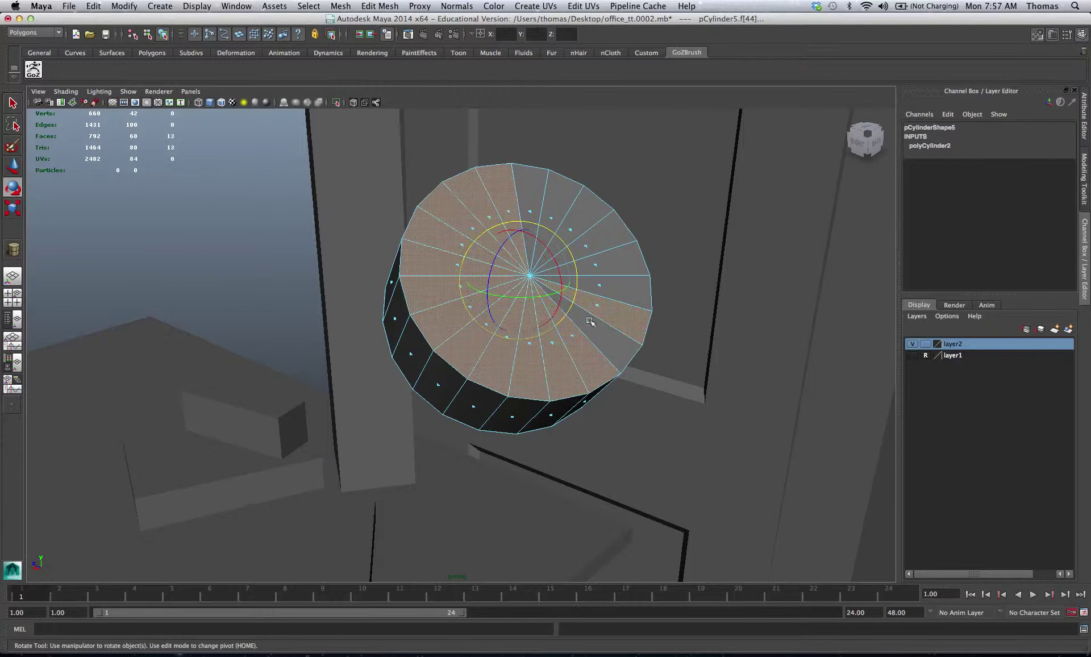
{"action": "left_click", "coordinate": [599, 291], "text": "shift"}
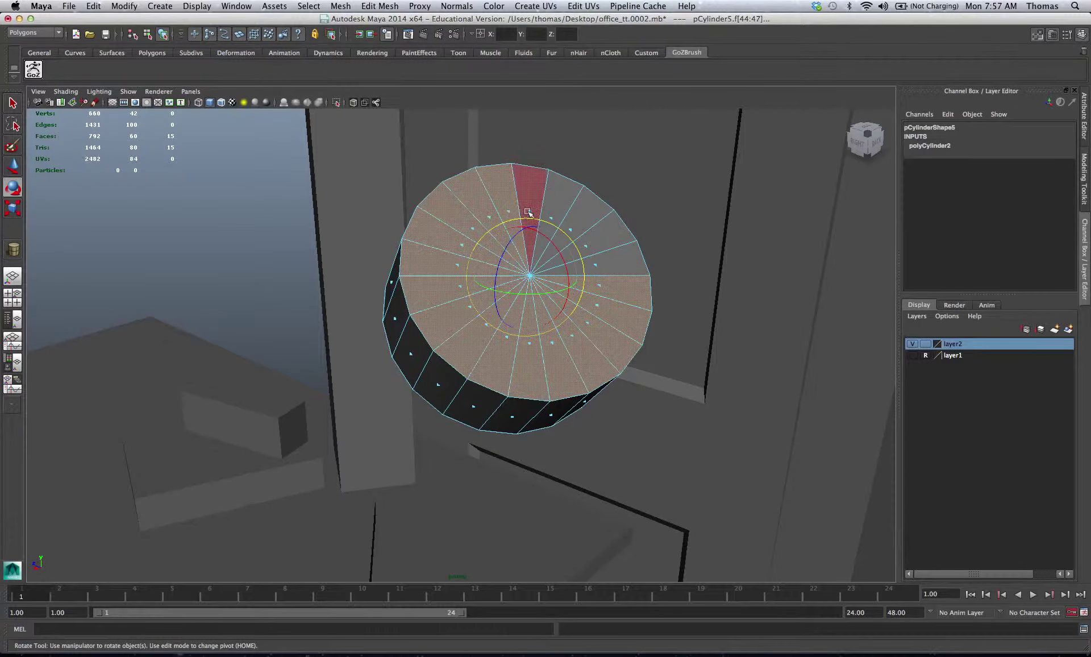
{"action": "left_click", "coordinate": [572, 231]}
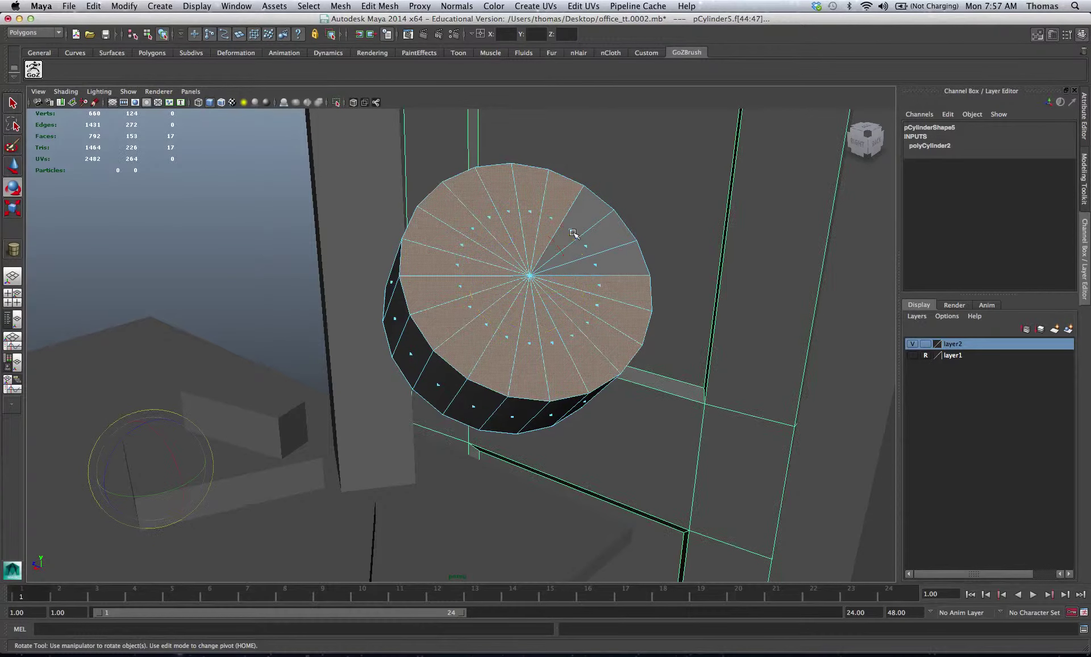
{"action": "left_click", "coordinate": [575, 234], "text": "shift"}
{"action": "left_click", "coordinate": [588, 249], "text": "shift"}
{"action": "left_click", "coordinate": [596, 268], "text": "shift"}
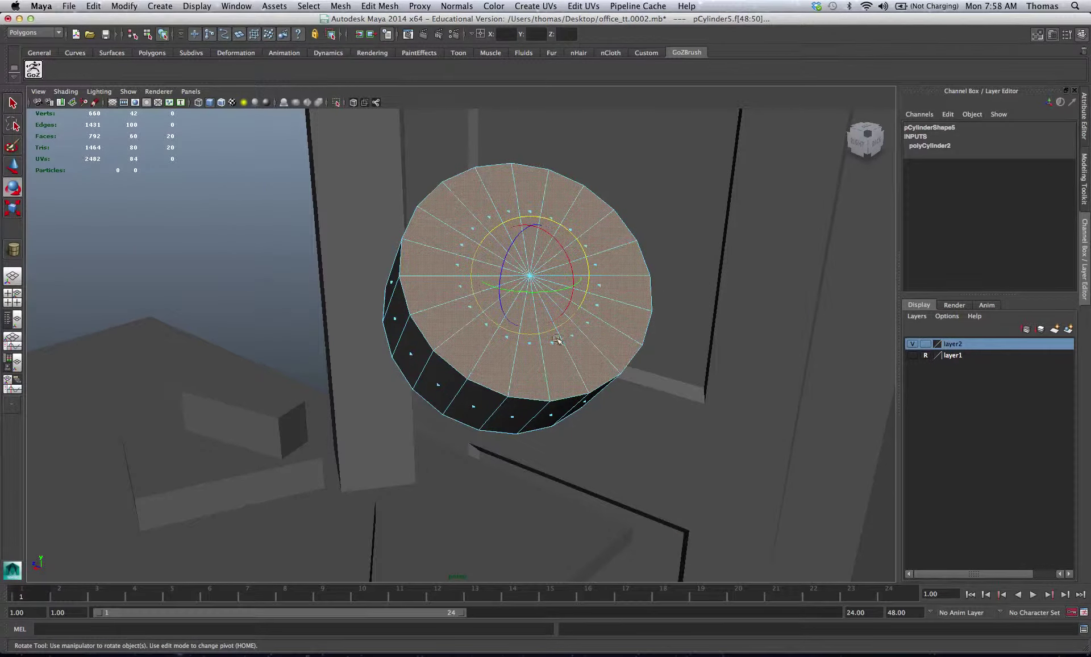
{"action": "left_click_drag", "start_coordinate": [545, 342], "coordinate": [618, 313], "text": "alt"}
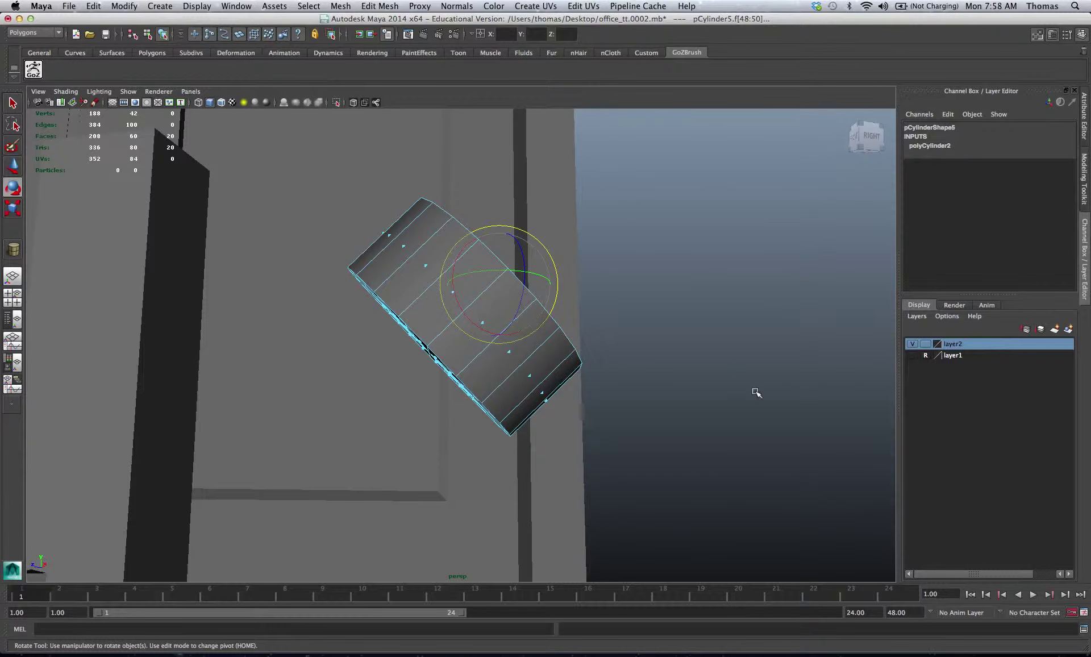
Step: Show the scanned office layer again, then shrink the end faces and push them into the shade
{"action": "left_click", "coordinate": [912, 355]}
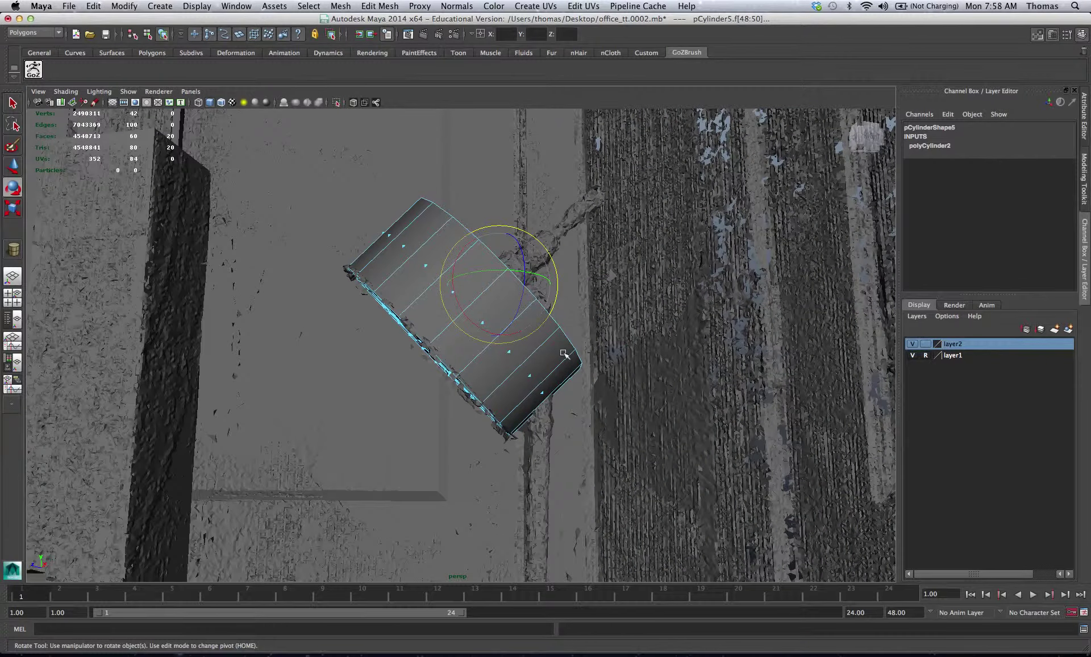
{"action": "key", "text": "r"}
{"action": "left_click_drag", "start_coordinate": [509, 375], "coordinate": [505, 379], "text": "alt"}
{"action": "left_click_drag", "start_coordinate": [505, 263], "coordinate": [415, 291]}
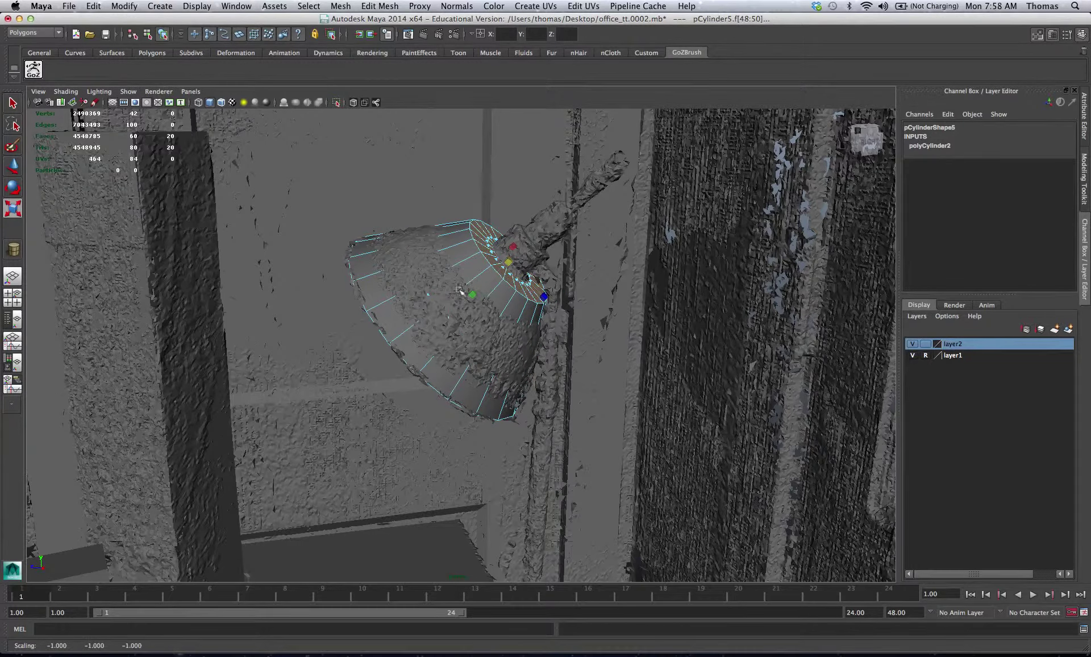
{"action": "key", "text": "w"}
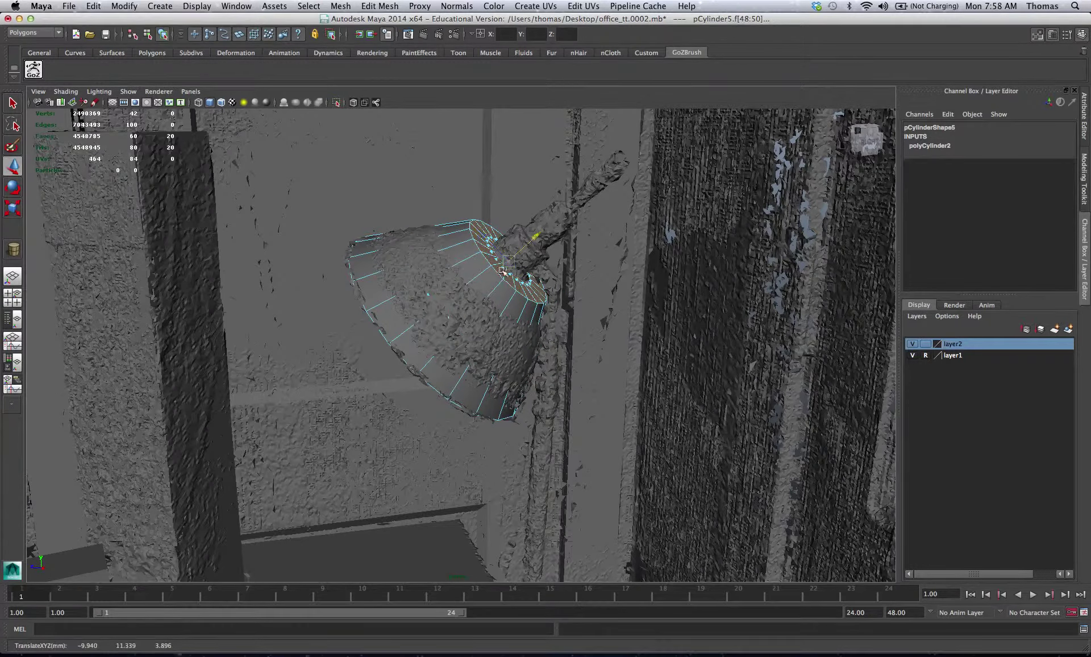
{"action": "left_click_drag", "start_coordinate": [534, 241], "coordinate": [530, 308]}
Step: Shift and resize the end faces along the lamp's axis to fit the shade
{"action": "key", "text": "r"}
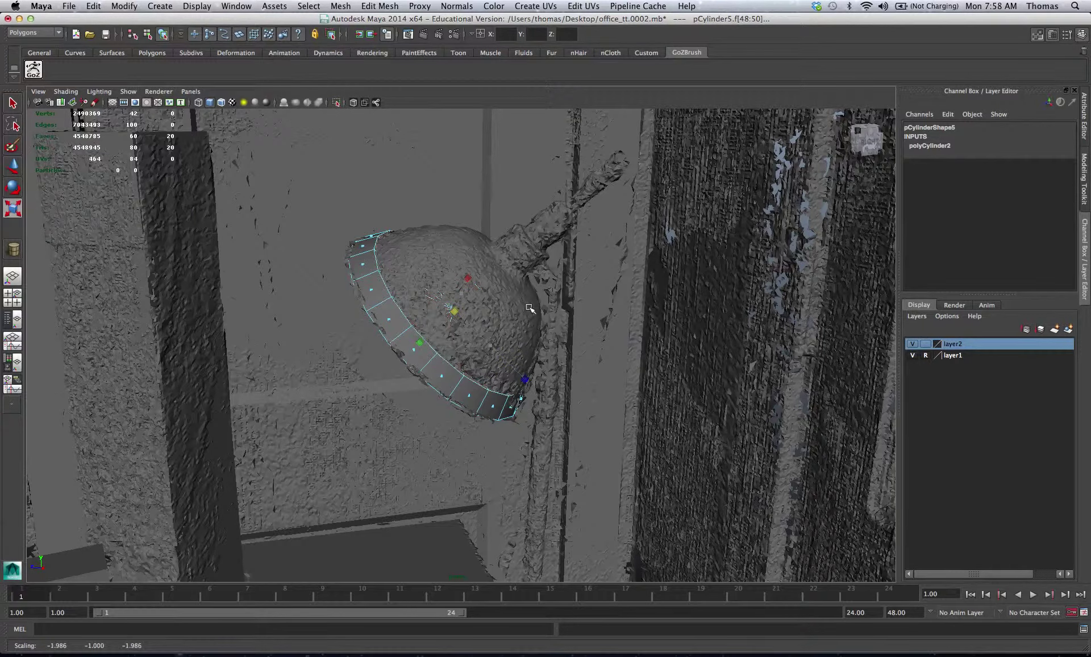
{"action": "key", "text": "w"}
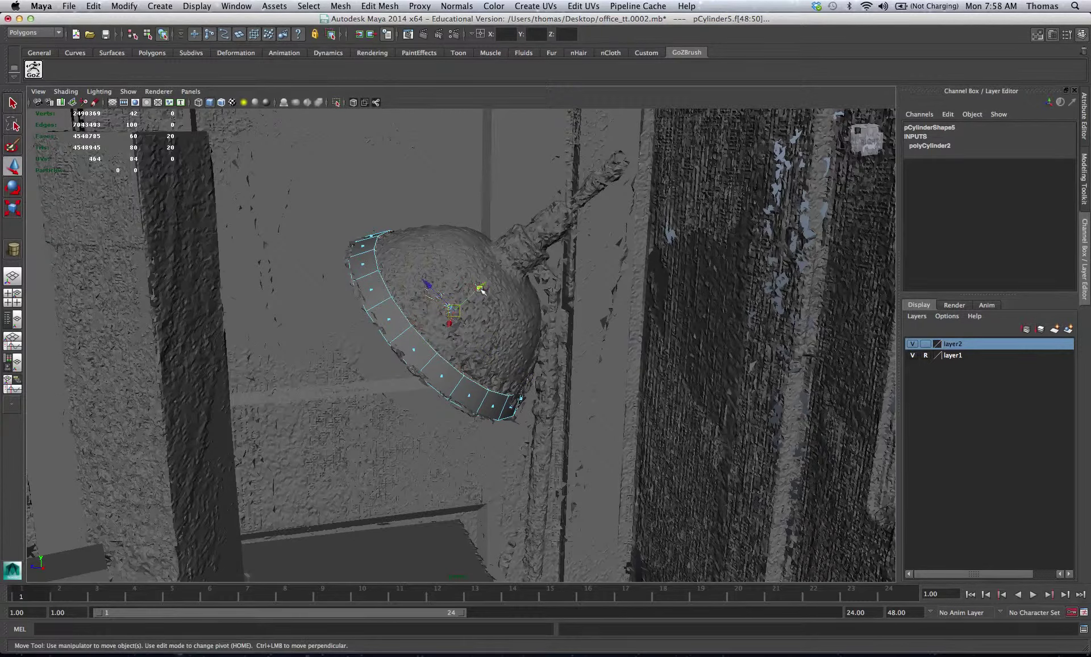
{"action": "left_click_drag", "start_coordinate": [477, 290], "coordinate": [474, 295]}
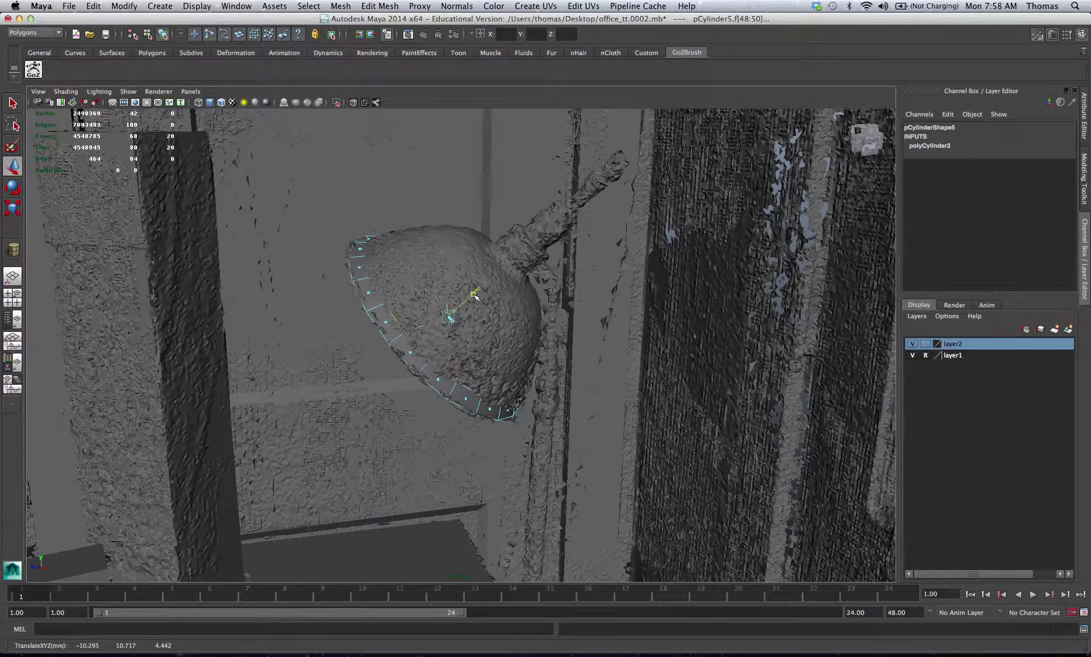
{"action": "key", "text": "r"}
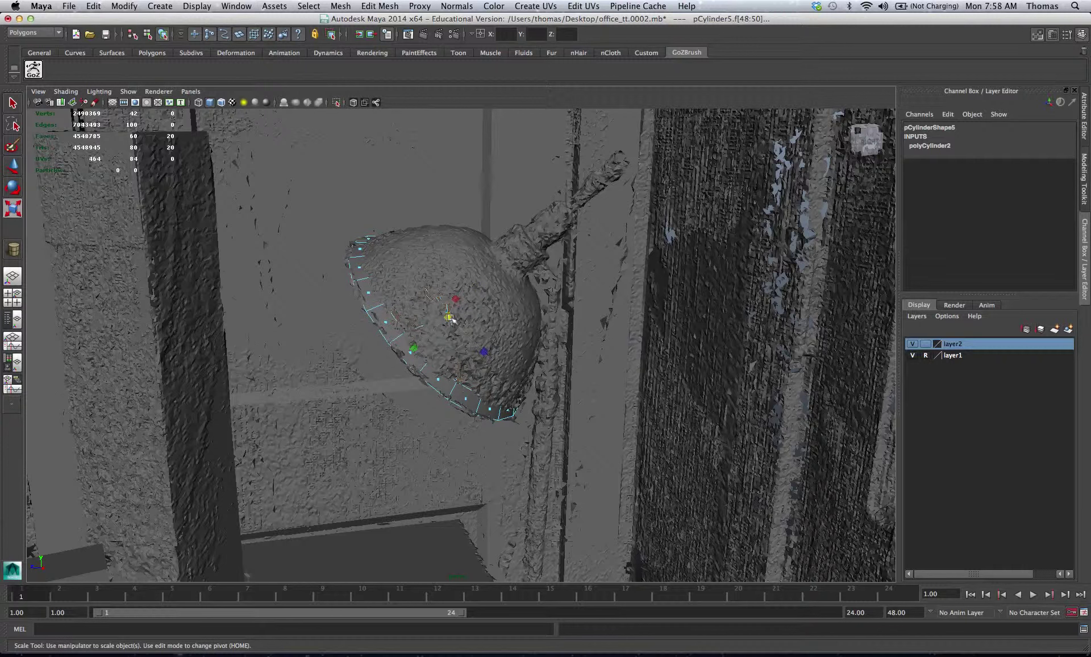
{"action": "left_click_drag", "start_coordinate": [452, 318], "coordinate": [452, 319]}
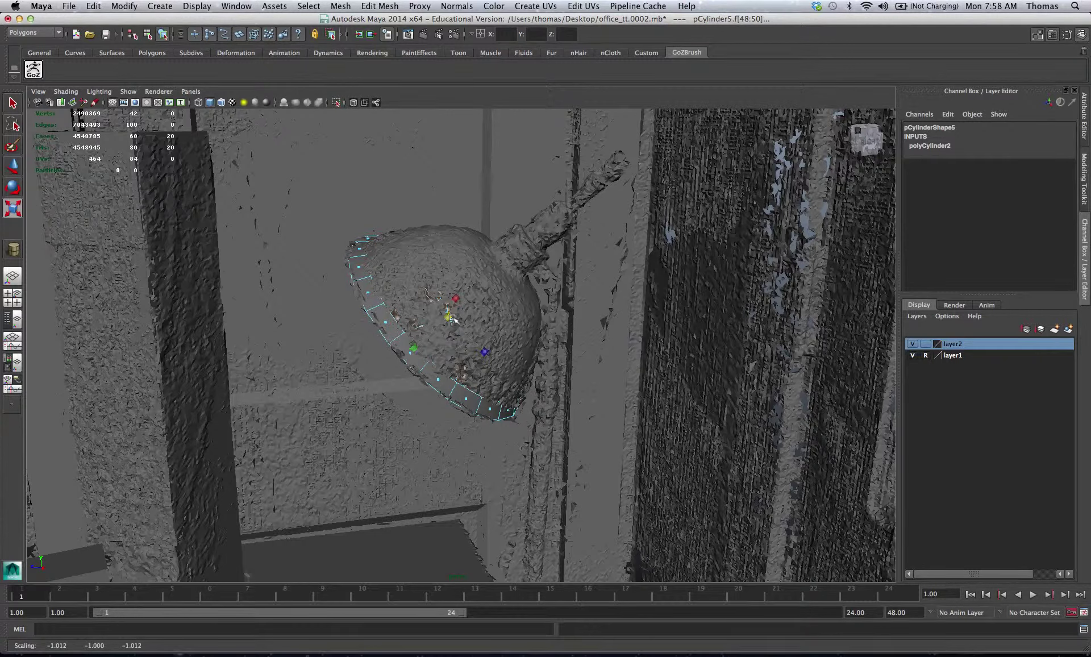
{"action": "key", "text": "y"}
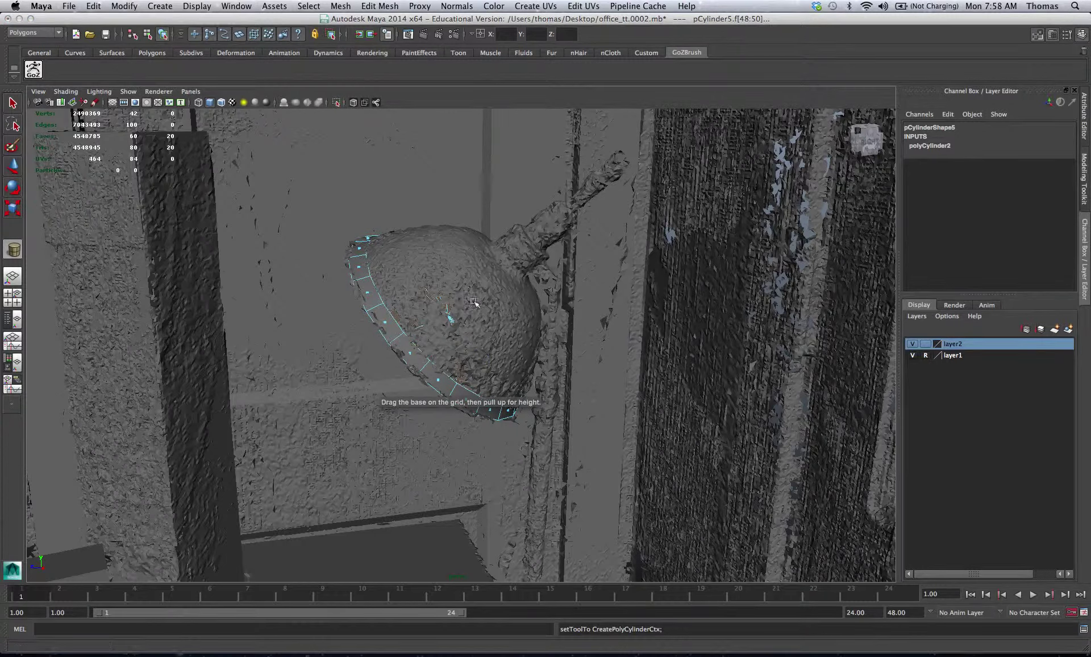
{"action": "key", "text": "w"}
{"action": "left_click_drag", "start_coordinate": [485, 292], "coordinate": [421, 314]}
Step: Check the fit in wireframe, then move the end faces into the lamp and widen them
{"action": "key", "text": "r"}
{"action": "key", "text": "4"}
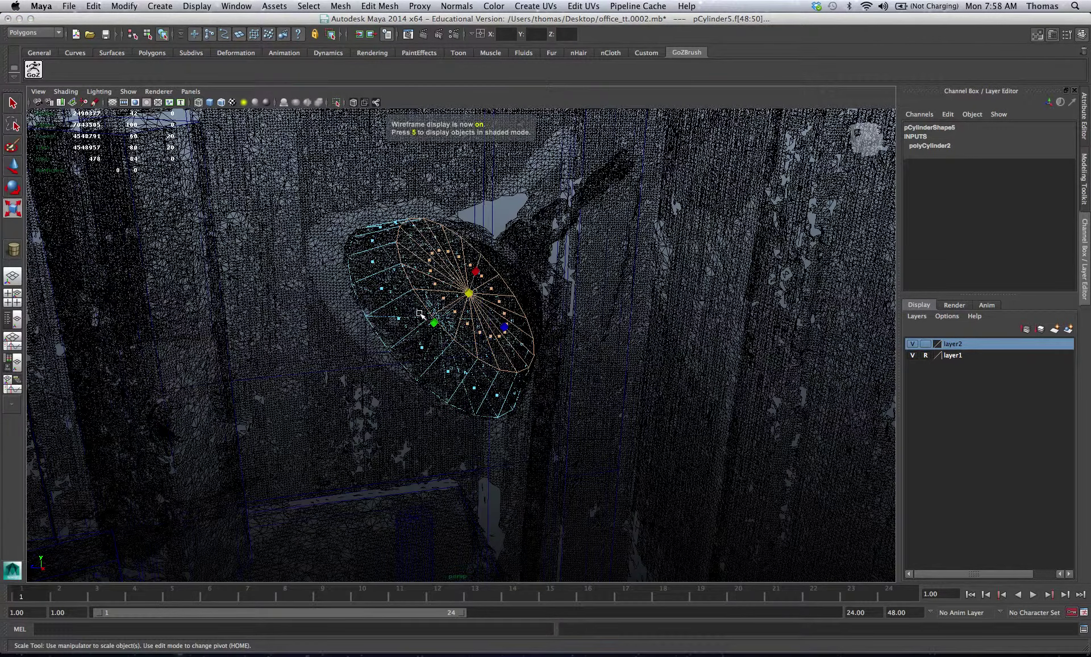
{"action": "key", "text": "5"}
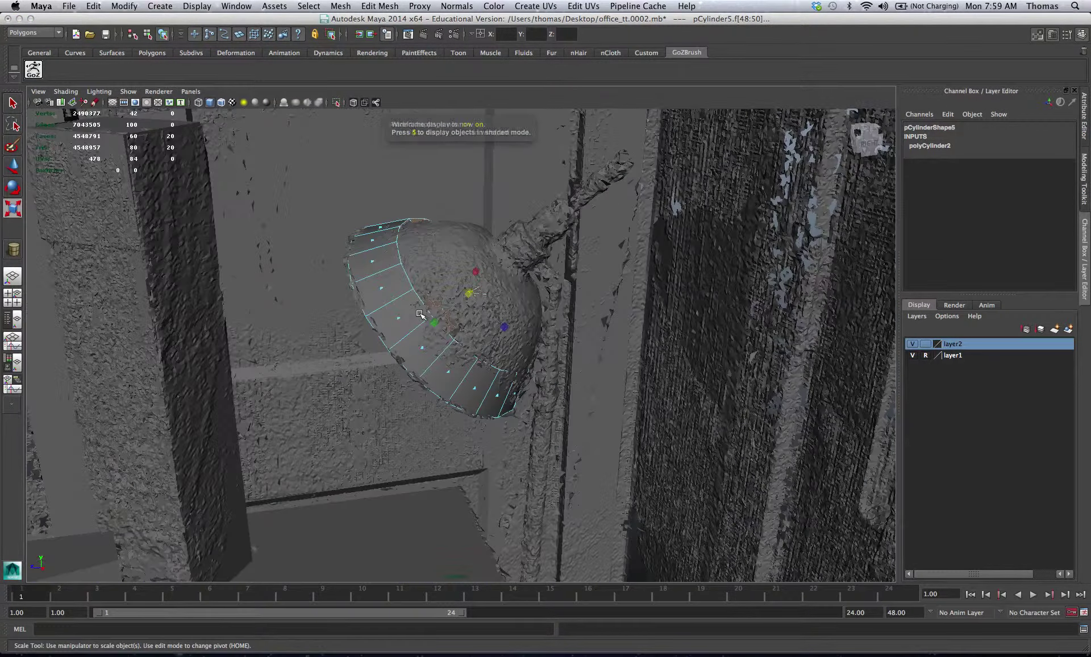
{"action": "key", "text": "w"}
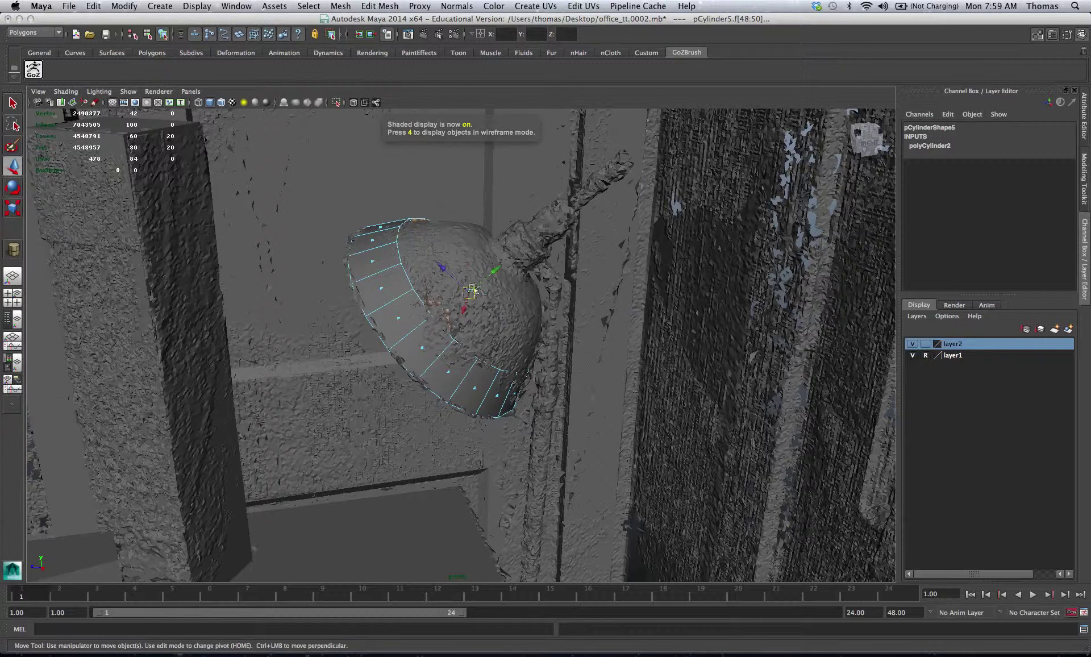
{"action": "left_click_drag", "start_coordinate": [482, 279], "coordinate": [470, 285]}
{"action": "key", "text": "r"}
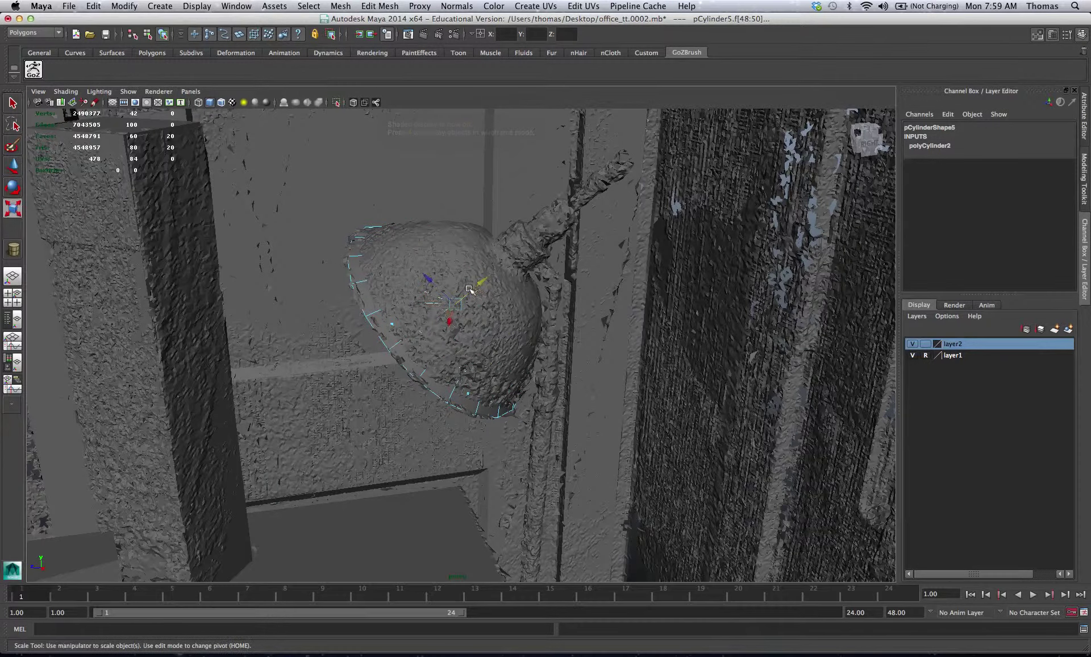
{"action": "left_click_drag", "start_coordinate": [459, 304], "coordinate": [469, 306]}
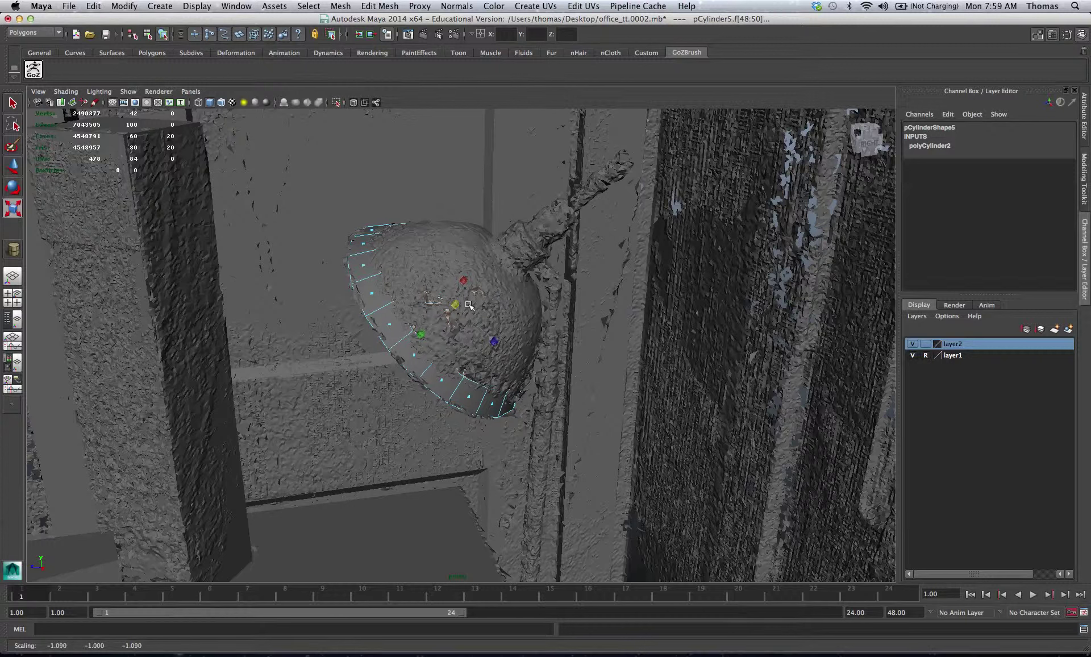
Step: Extrude the end faces with Edit Mesh > Extrude, pushing them out and shrinking them inward
{"action": "left_click", "coordinate": [379, 5]}
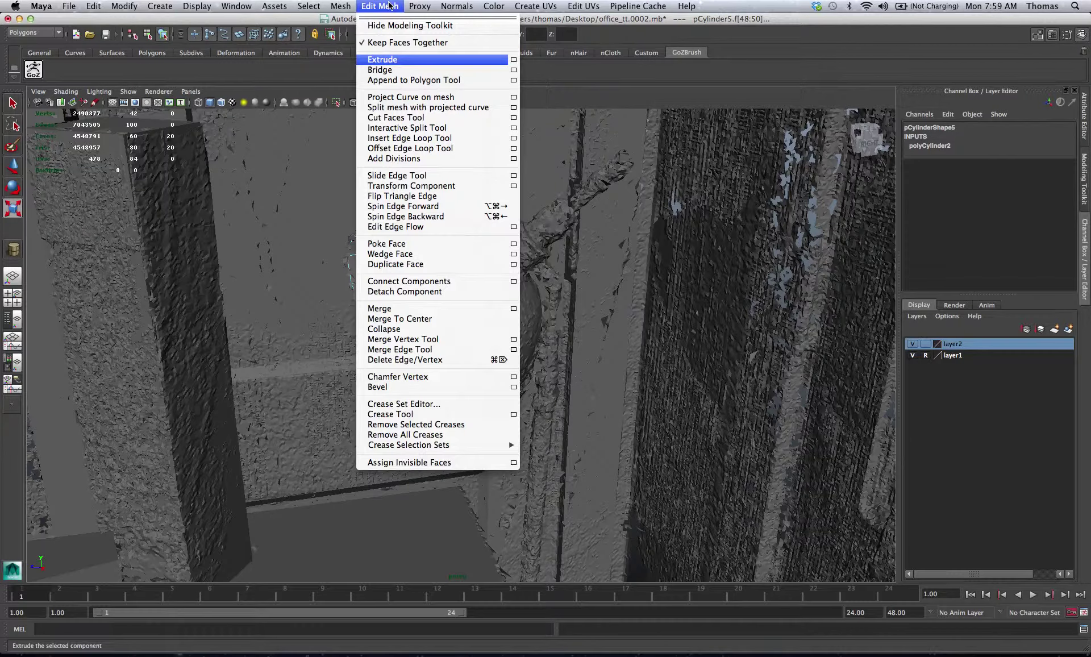
{"action": "left_click", "coordinate": [393, 59]}
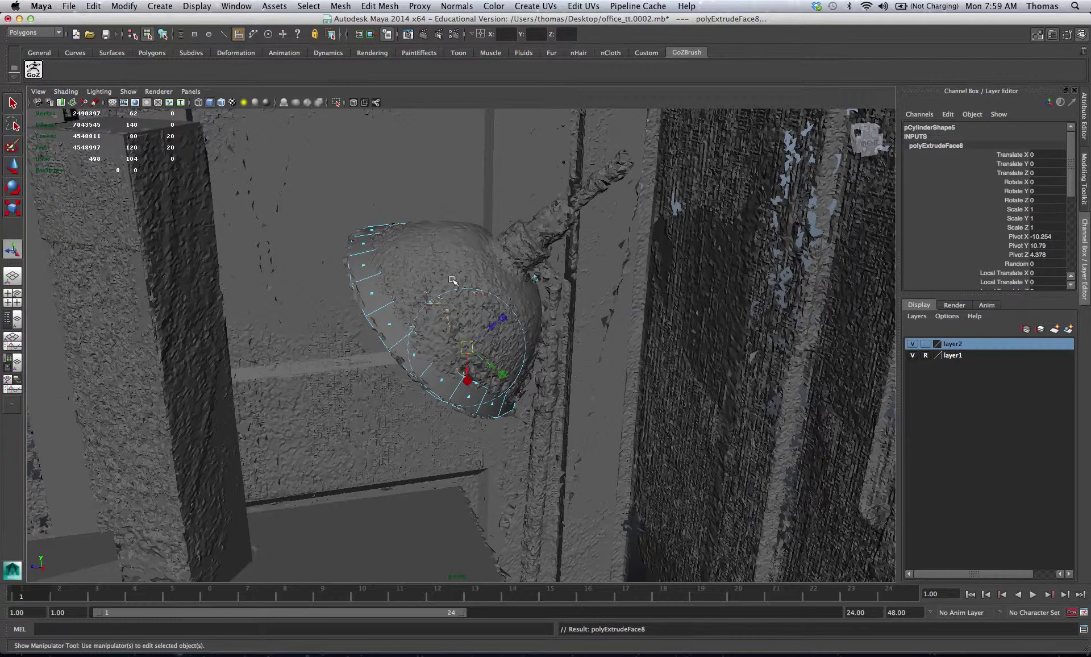
{"action": "key", "text": "w"}
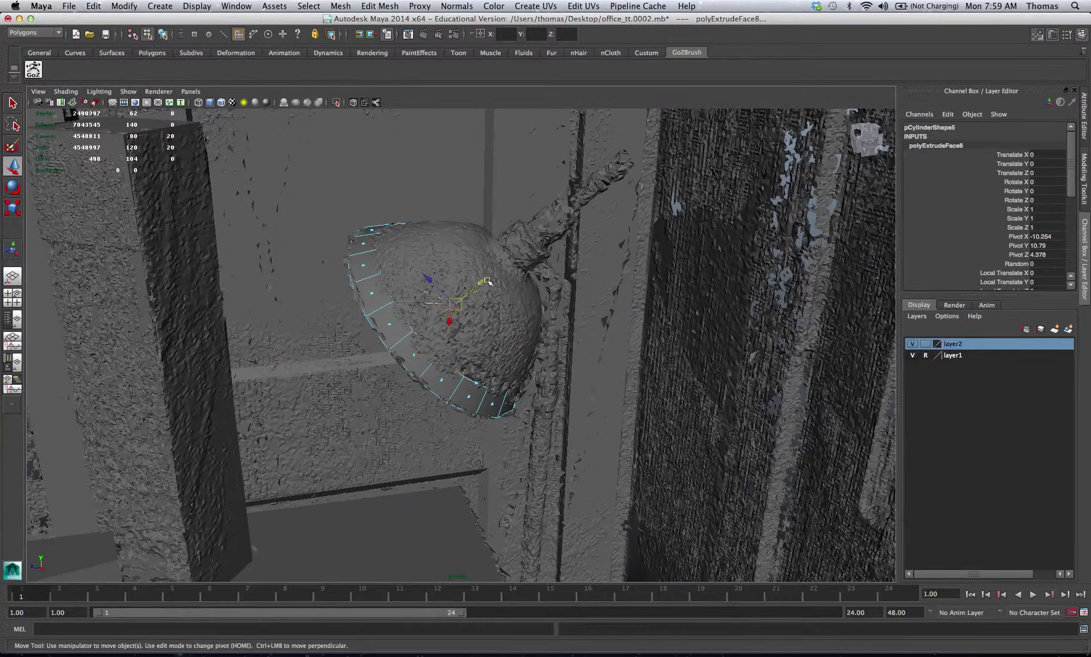
{"action": "left_click_drag", "start_coordinate": [489, 281], "coordinate": [506, 273]}
{"action": "key", "text": "r"}
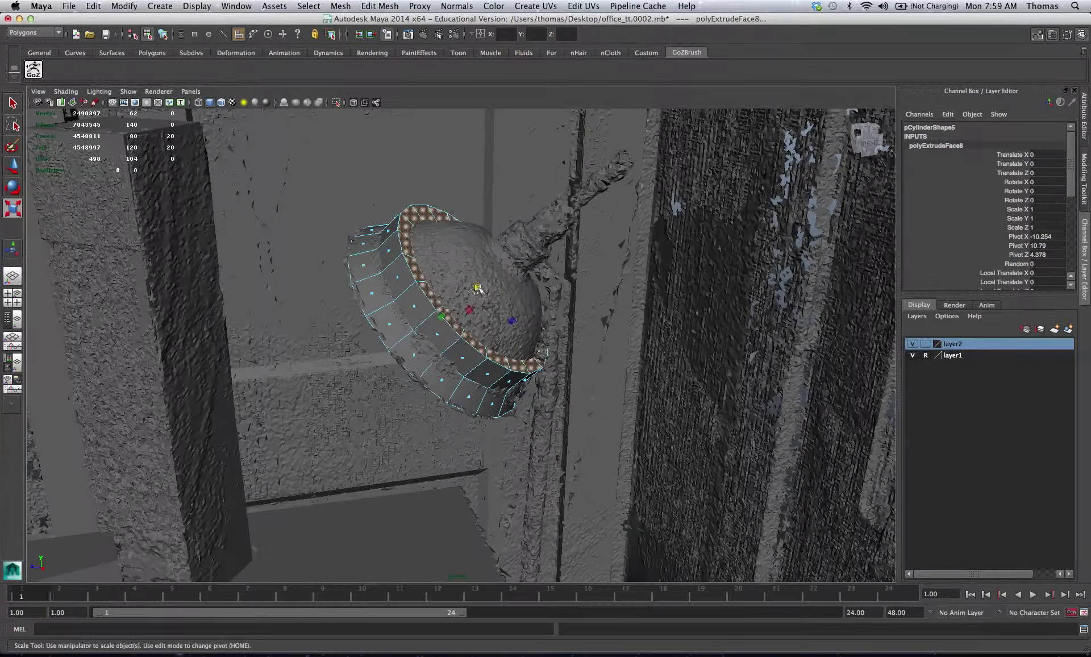
{"action": "left_click_drag", "start_coordinate": [469, 286], "coordinate": [456, 289]}
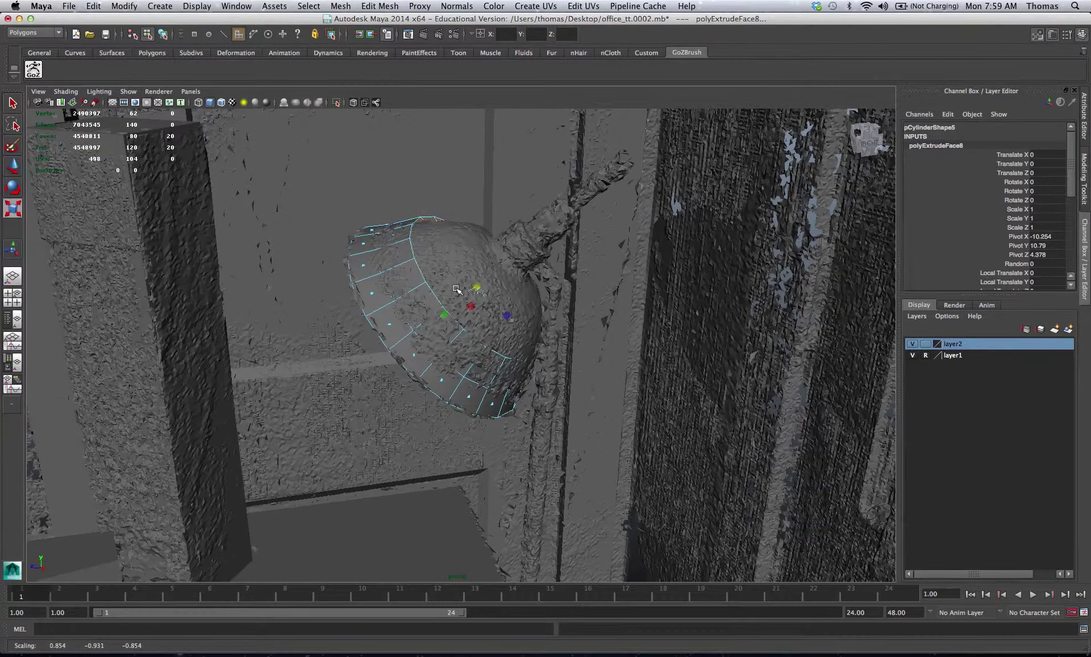
Step: Extrude a second ring, pulling it outward and scaling it smaller
{"action": "left_click", "coordinate": [451, 284]}
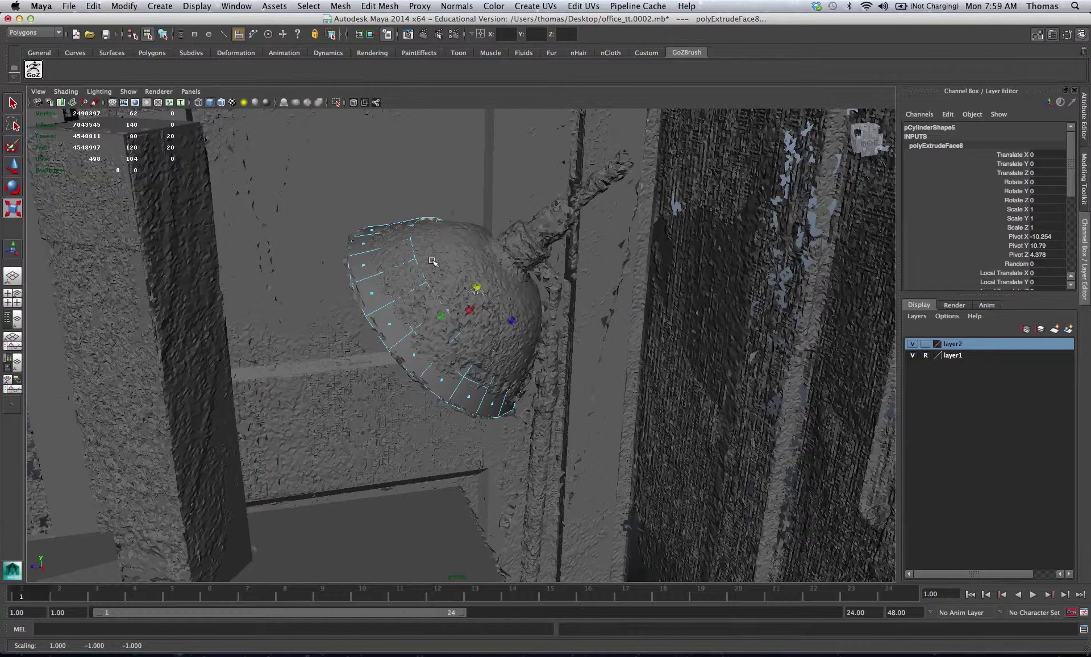
{"action": "key", "text": "ctrl+e"}
{"action": "key", "text": "w"}
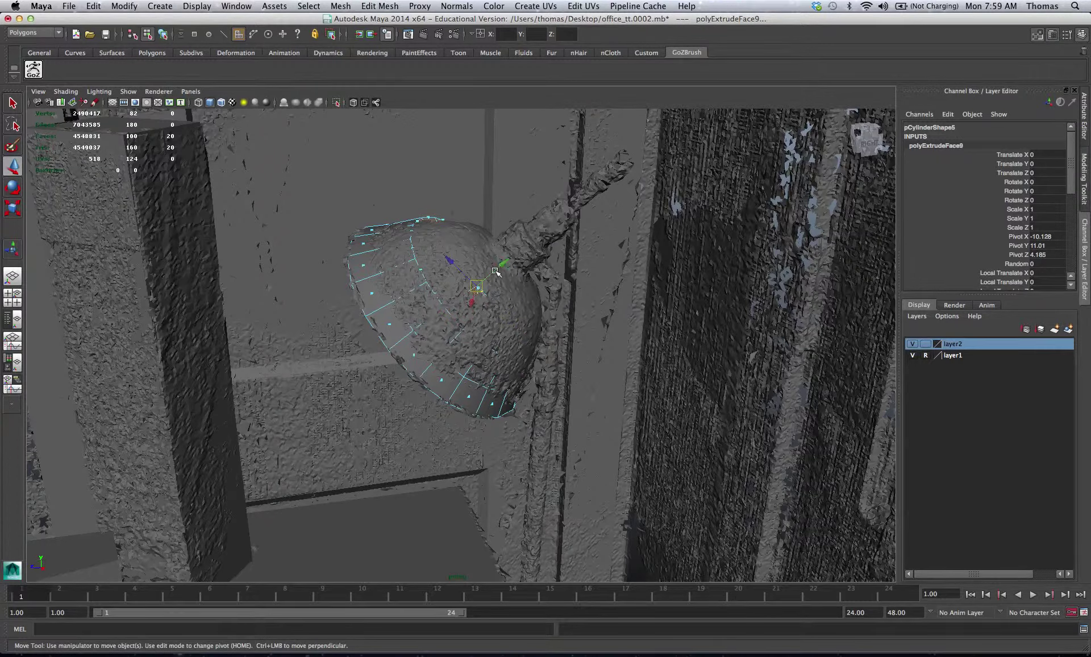
{"action": "left_click_drag", "start_coordinate": [495, 272], "coordinate": [526, 262]}
{"action": "key", "text": "r"}
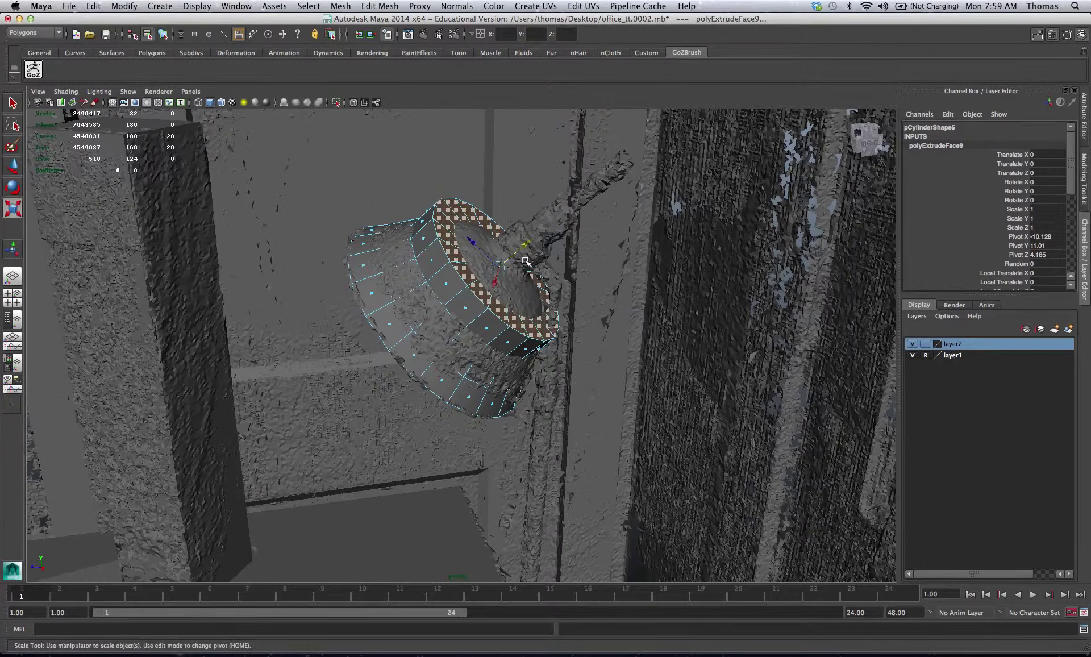
{"action": "left_click_drag", "start_coordinate": [495, 269], "coordinate": [461, 271]}
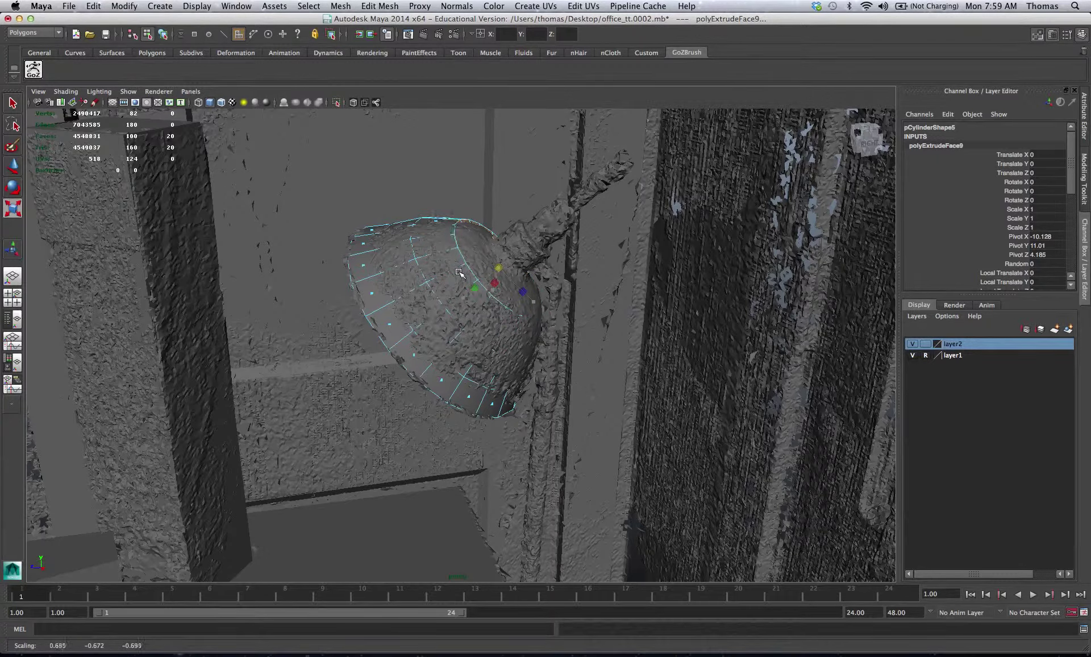
Step: Extrude another ring, moving it out toward the neck and narrowing it
{"action": "key", "text": "w"}
{"action": "key", "text": "ctrl+e"}
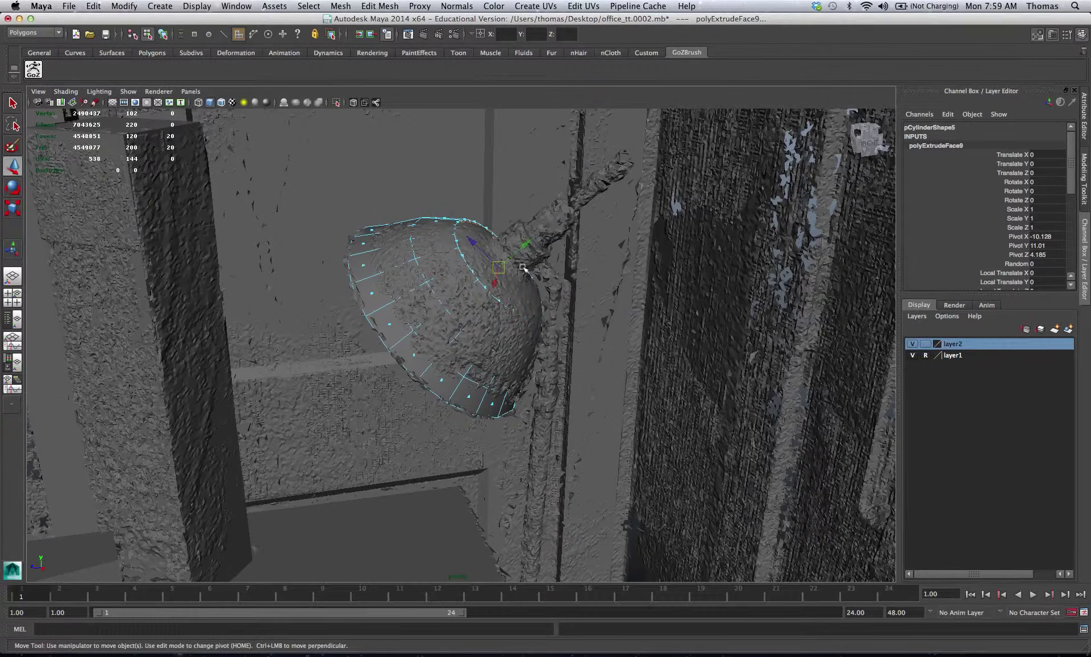
{"action": "left_click_drag", "start_coordinate": [513, 258], "coordinate": [525, 249]}
{"action": "key", "text": "ctrl+e"}
{"action": "key", "text": "r"}
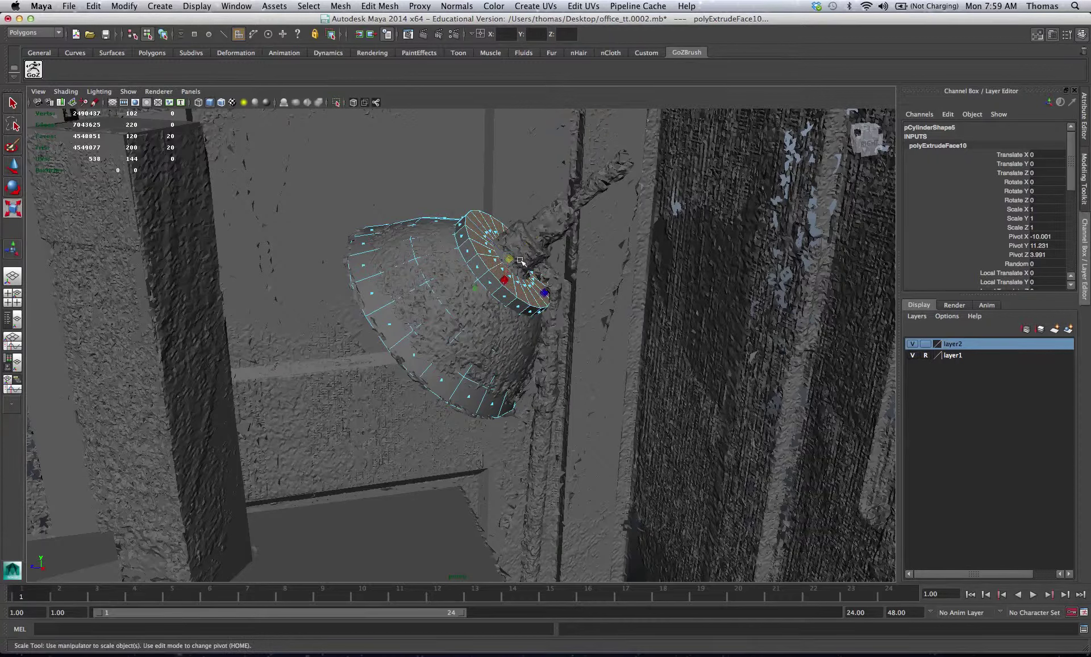
{"action": "left_click_drag", "start_coordinate": [503, 262], "coordinate": [461, 261]}
Step: Extrude a final ring up toward the neck and narrow it slightly, reaching polyExtrudeFace11
{"action": "key", "text": "ctrl+e"}
{"action": "key", "text": "w"}
{"action": "left_click_drag", "start_coordinate": [526, 247], "coordinate": [533, 245]}
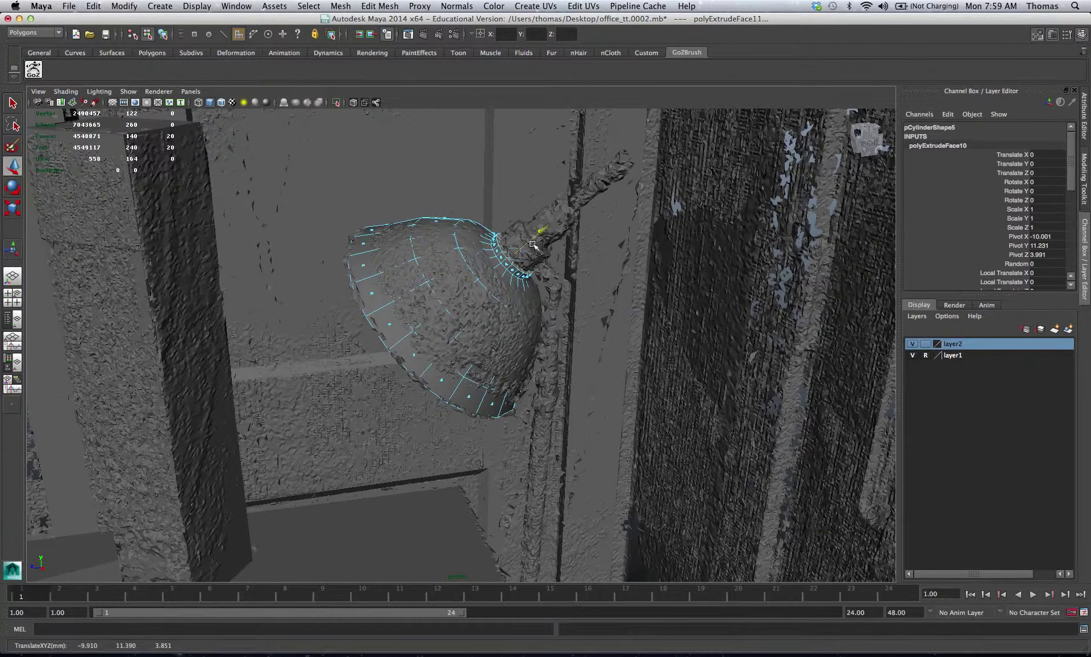
{"action": "key", "text": "r"}
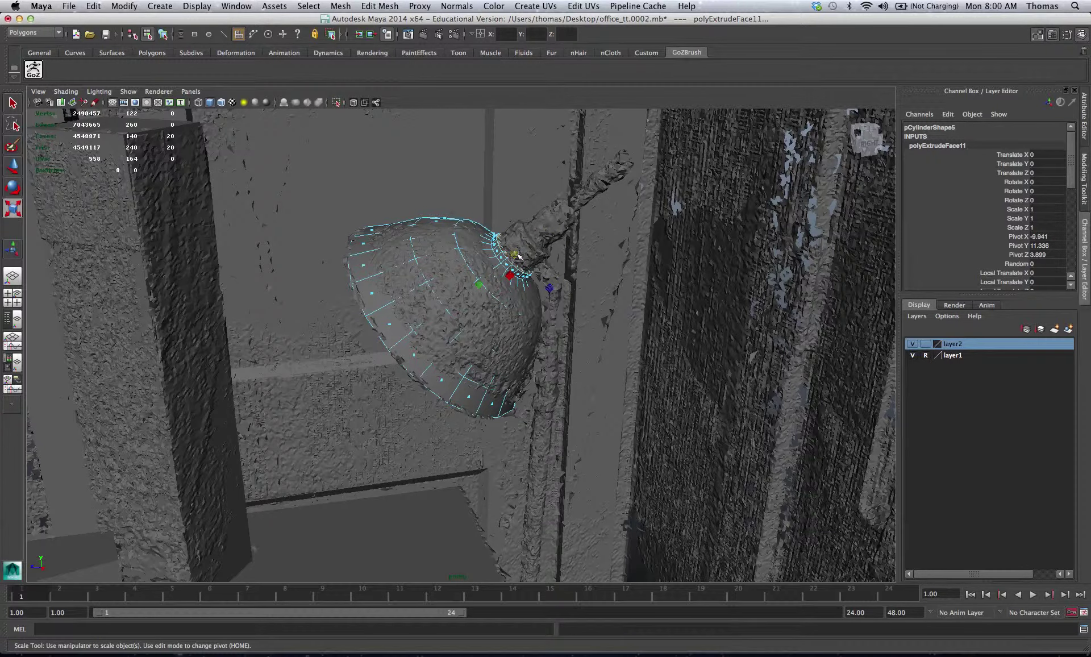
{"action": "left_click_drag", "start_coordinate": [517, 256], "coordinate": [512, 254]}
Step: Extrude the top ring faces and push them outward to start the neck
{"action": "scroll", "coordinate": [520, 272], "scroll_direction": "up", "scroll_amount": 5}
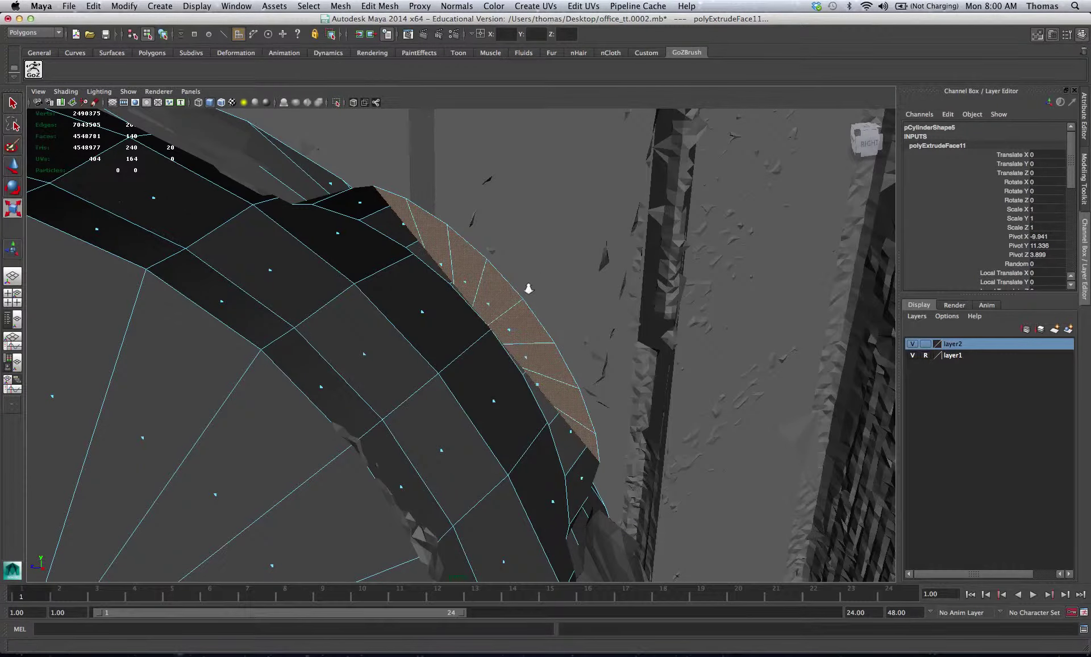
{"action": "left_click_drag", "start_coordinate": [529, 289], "coordinate": [512, 267], "text": "alt"}
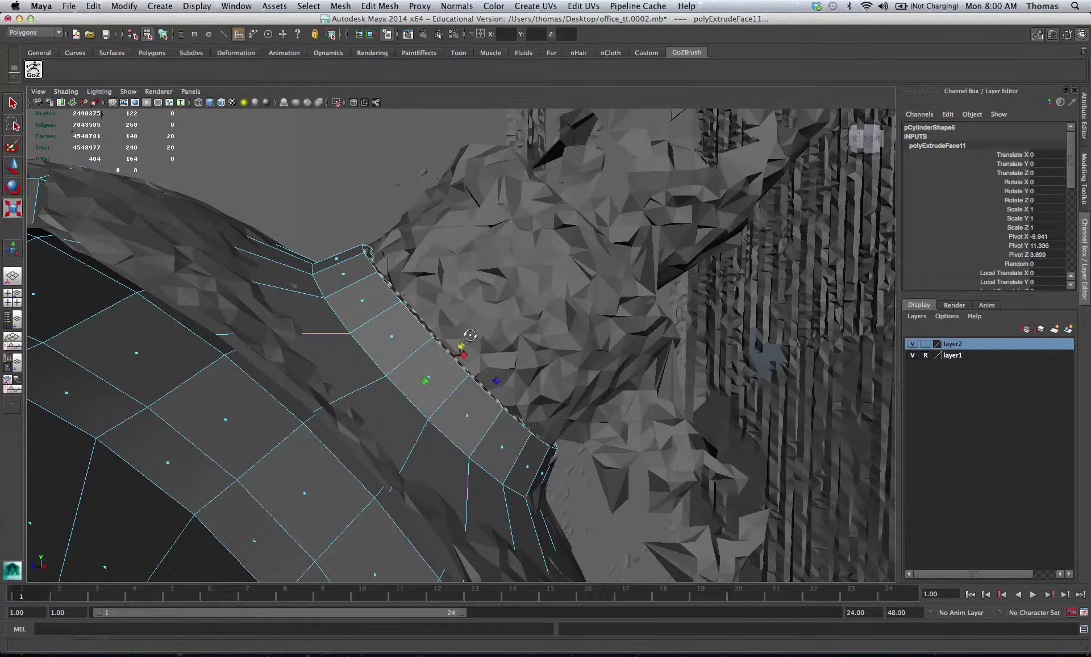
{"action": "left_click_drag", "start_coordinate": [467, 342], "coordinate": [456, 348], "text": "alt"}
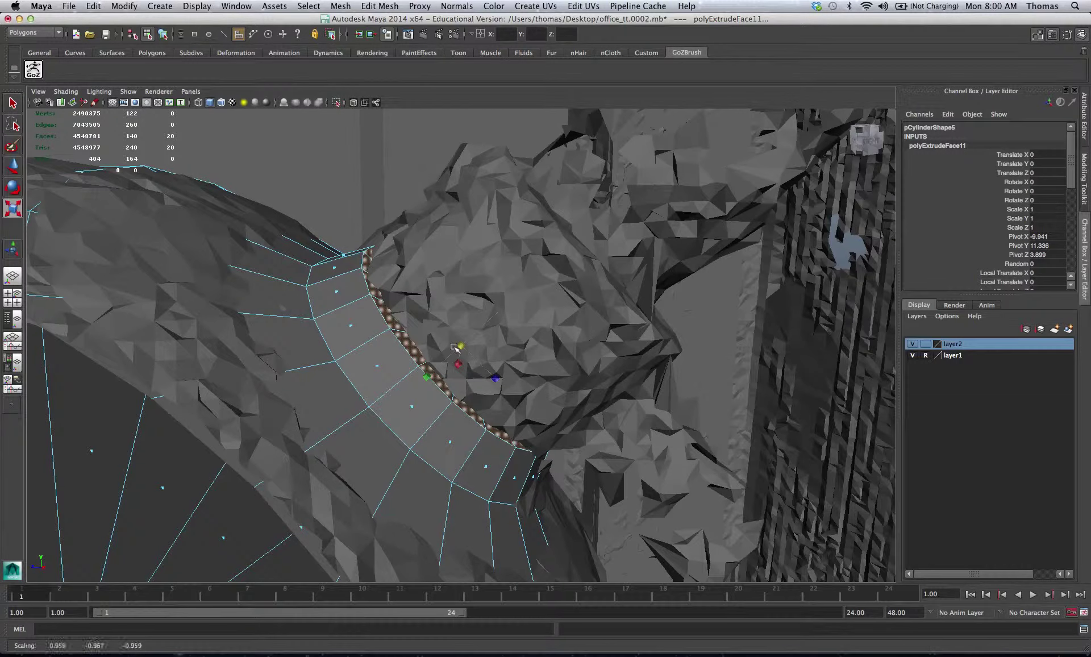
{"action": "key", "text": "ctrl+e"}
{"action": "key", "text": "w"}
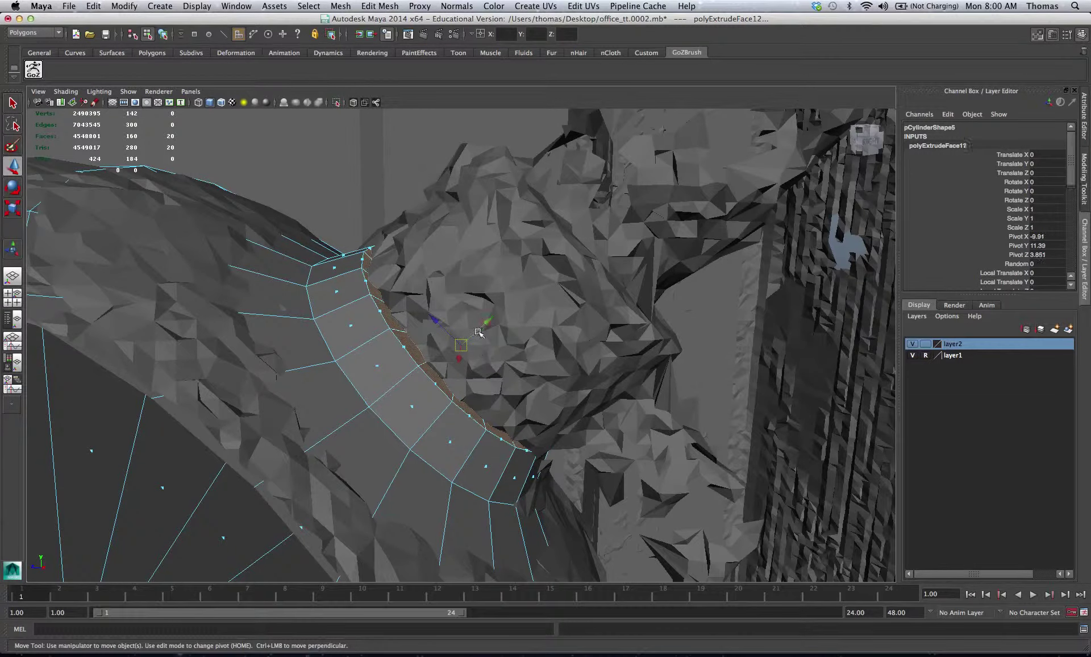
{"action": "left_click_drag", "start_coordinate": [482, 328], "coordinate": [488, 325]}
Step: Extrude twice more, pulling the faces into a longer neck segment up to polyExtrudeFace15
{"action": "key", "text": "ctrl+e"}
{"action": "key", "text": "w"}
{"action": "mouse_move", "coordinate": [504, 305]}
{"action": "left_mouse_down"}
{"action": "mouse_move", "coordinate": [519, 292]}
{"action": "mouse_move", "coordinate": [493, 322]}
{"action": "left_mouse_up"}
{"action": "key", "text": "r"}
{"action": "key", "text": "ctrl+e"}
{"action": "key", "text": "w"}
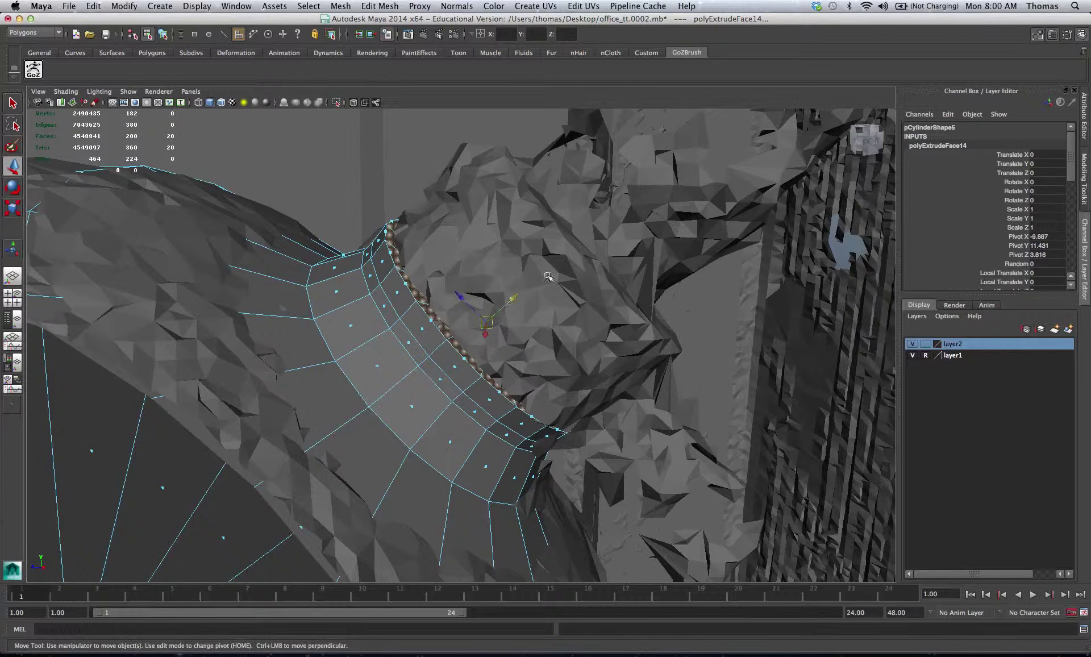
{"action": "middle_click_drag", "start_coordinate": [548, 277], "coordinate": [594, 242]}
Step: Extrude the end faces twice, enlarging the first slightly and shrinking the second inward
{"action": "key", "text": "ctrl+e"}
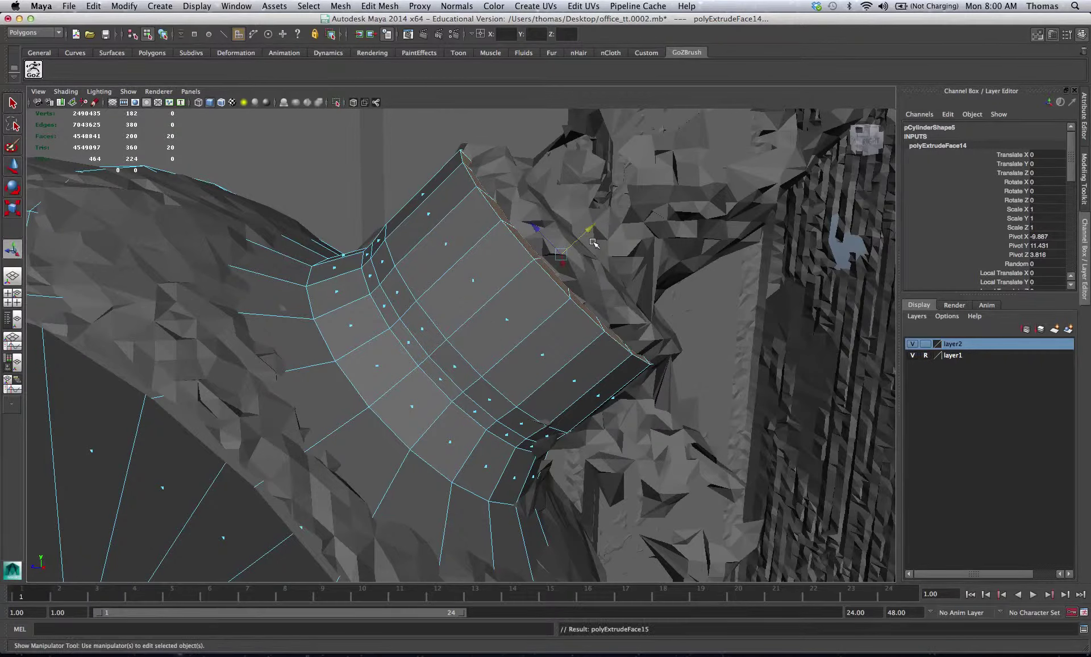
{"action": "key", "text": "r"}
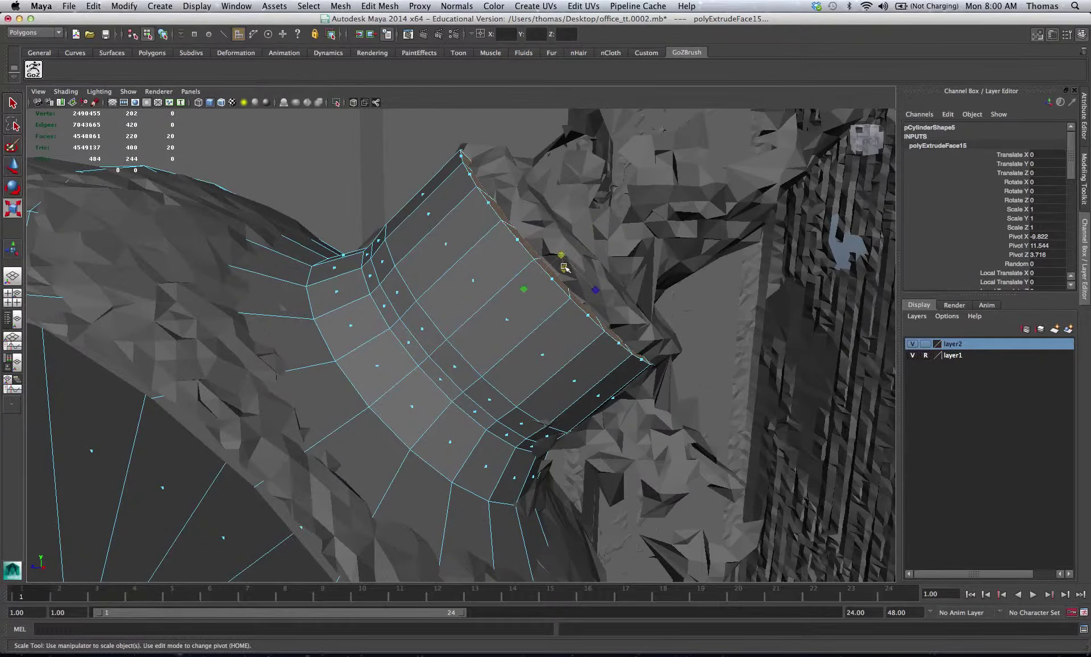
{"action": "left_click_drag", "start_coordinate": [562, 254], "coordinate": [603, 228]}
{"action": "key", "text": "w"}
{"action": "key", "text": "ctrl+e"}
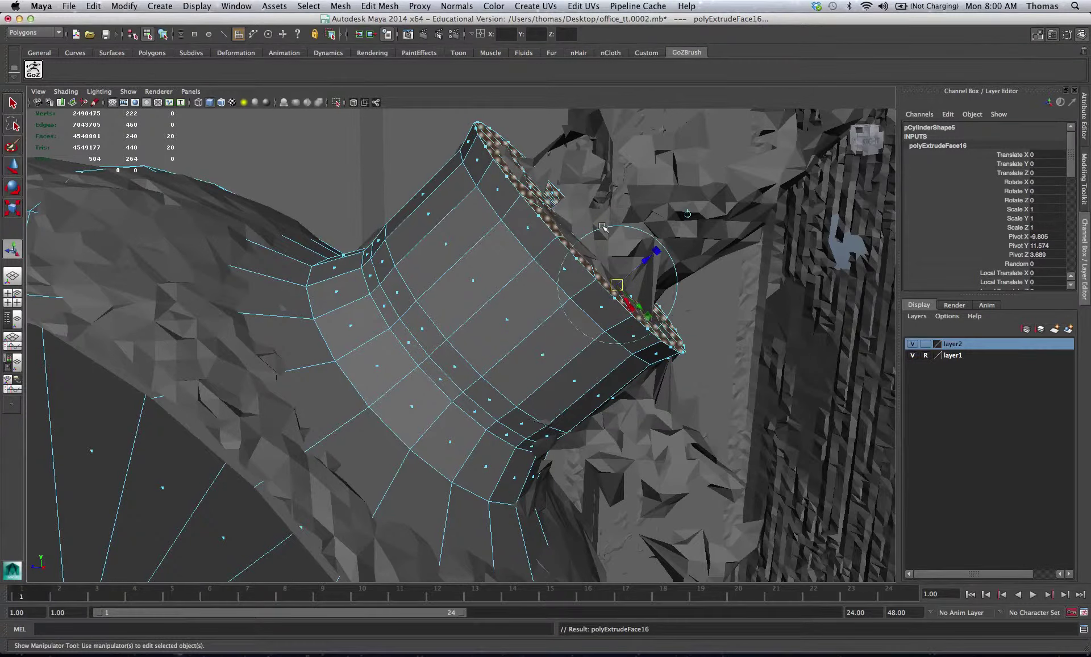
{"action": "key", "text": "r"}
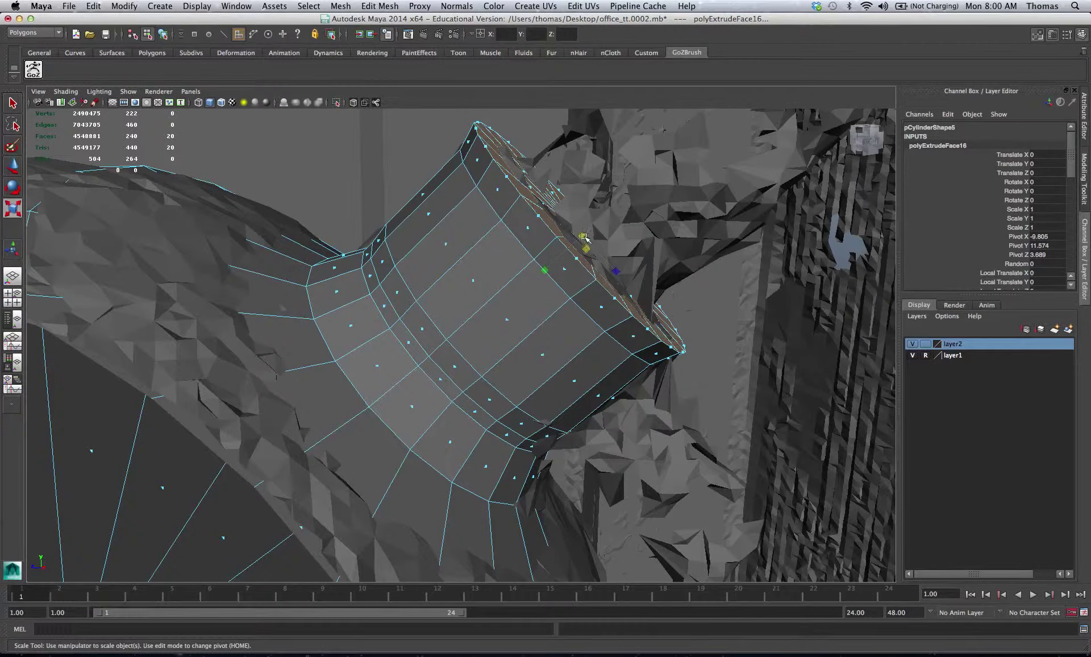
{"action": "left_click_drag", "start_coordinate": [581, 236], "coordinate": [518, 239]}
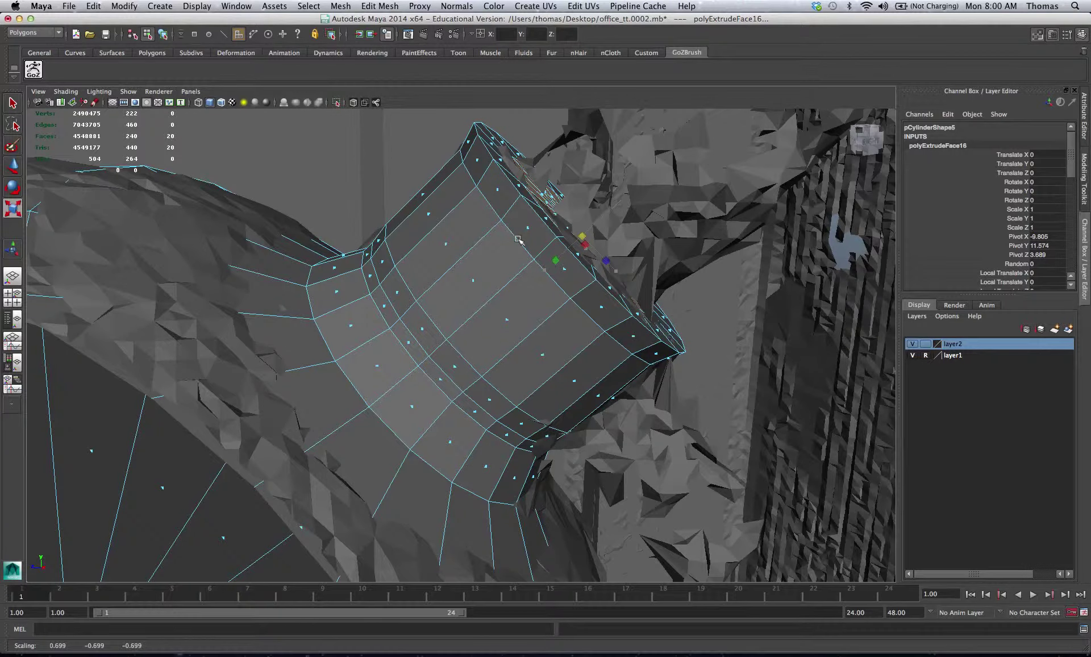
Step: Extrude the narrower faces and push them out past the previous ring, up to polyExtrudeFace18
{"action": "key", "text": "ctrl+e"}
{"action": "key", "text": "w"}
{"action": "mouse_move", "coordinate": [613, 203]}
{"action": "left_mouse_down"}
{"action": "mouse_move", "coordinate": [649, 190]}
{"action": "mouse_move", "coordinate": [588, 221]}
{"action": "mouse_move", "coordinate": [615, 207]}
{"action": "left_mouse_up"}
{"action": "key", "text": "r"}
{"action": "key", "text": "w"}
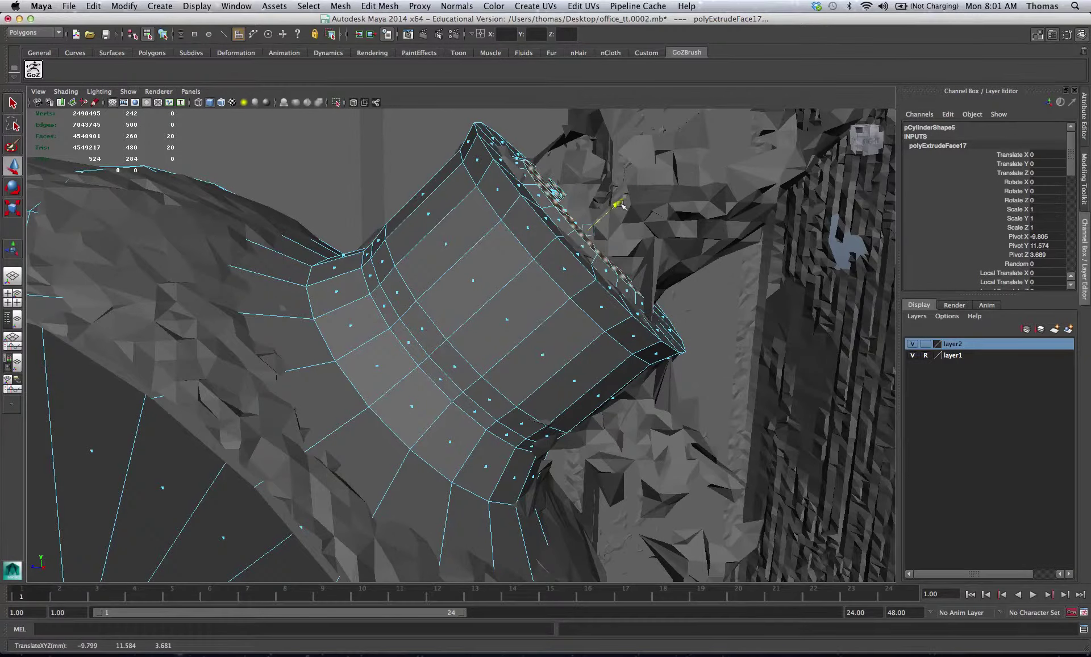
{"action": "left_click_drag", "start_coordinate": [653, 214], "coordinate": [482, 231], "text": "alt"}
{"action": "key", "text": "ctrl+e"}
{"action": "middle_click_drag", "start_coordinate": [499, 273], "coordinate": [518, 260]}
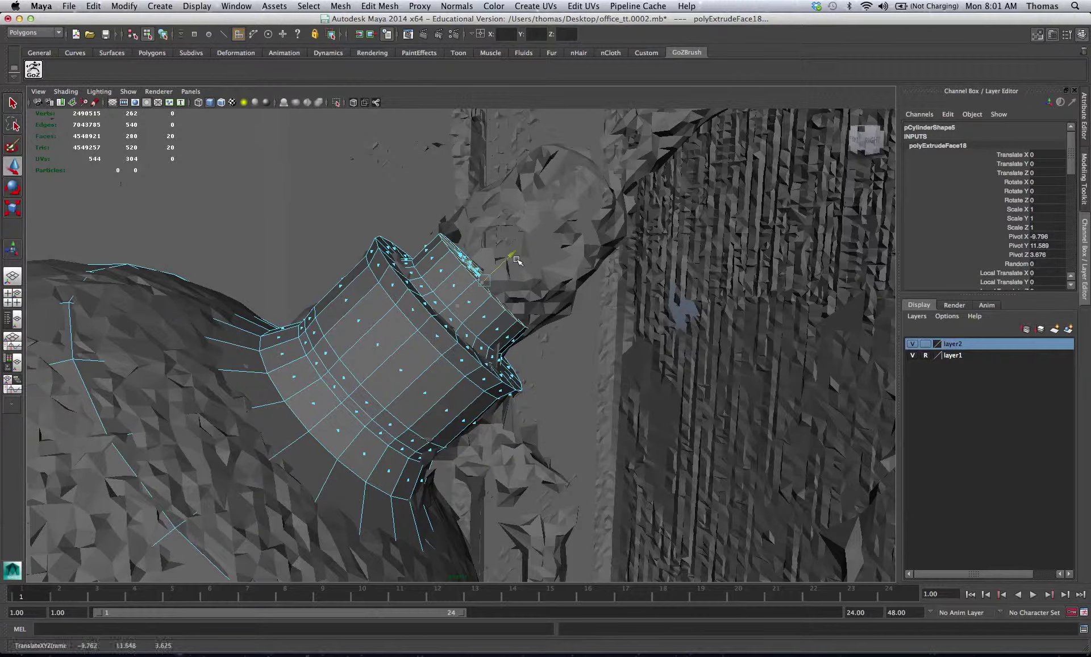
Step: Extrude the neck's end ring twice, enlarging it slightly and moving it outward
{"action": "key", "text": "ctrl+e"}
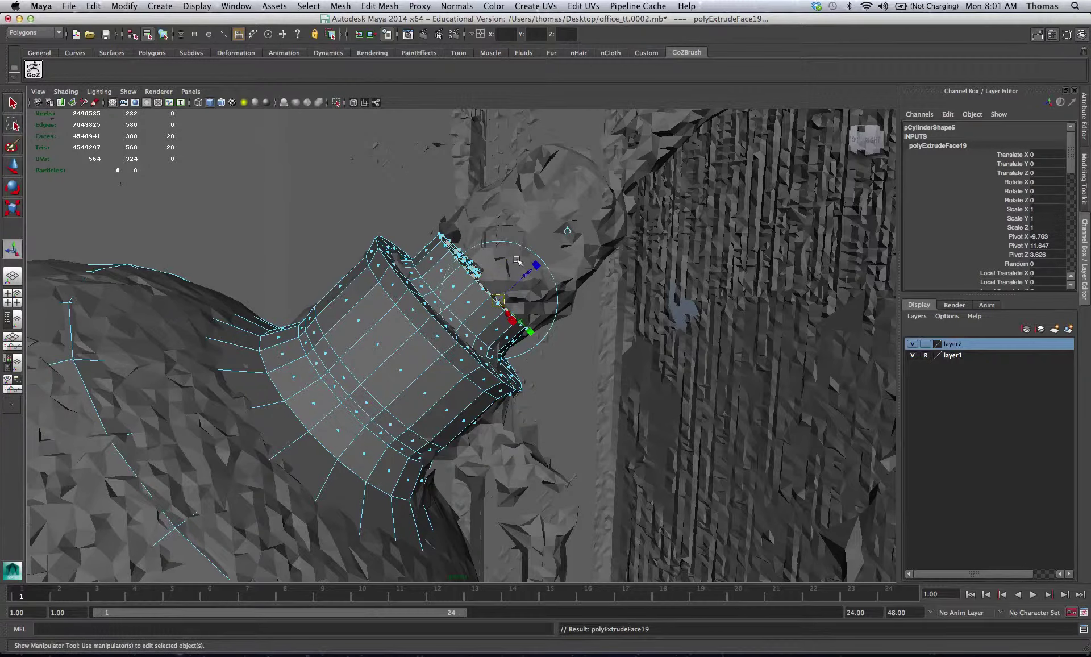
{"action": "key", "text": "r"}
{"action": "middle_click_drag", "start_coordinate": [492, 280], "coordinate": [530, 249]}
{"action": "key", "text": "w"}
{"action": "key", "text": "ctrl+e"}
{"action": "key", "text": "t"}
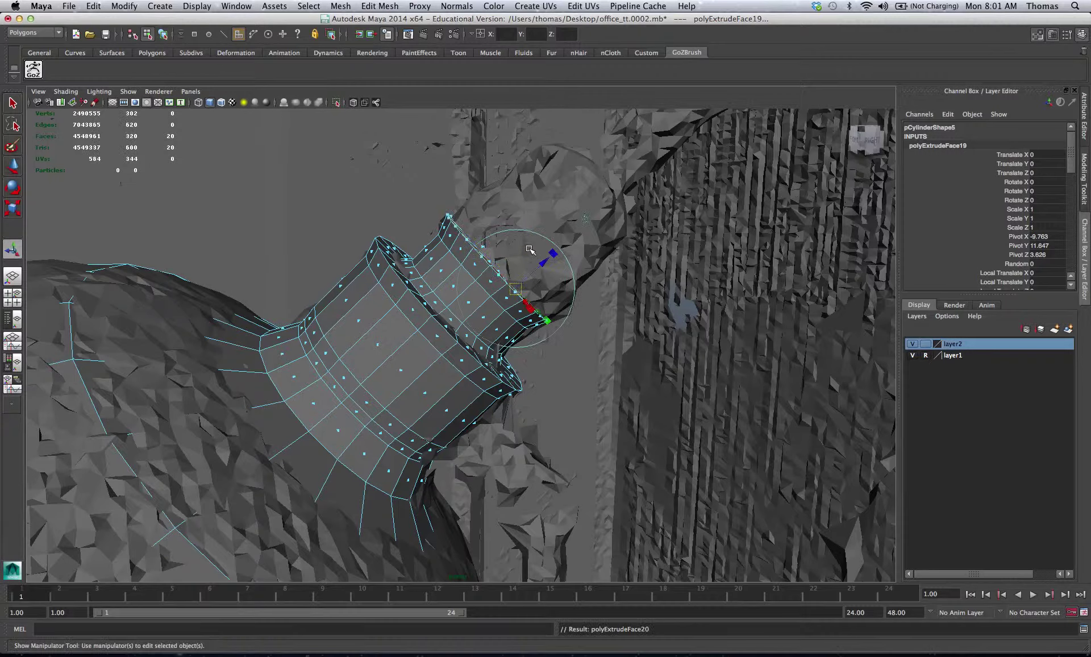
{"action": "key", "text": "w"}
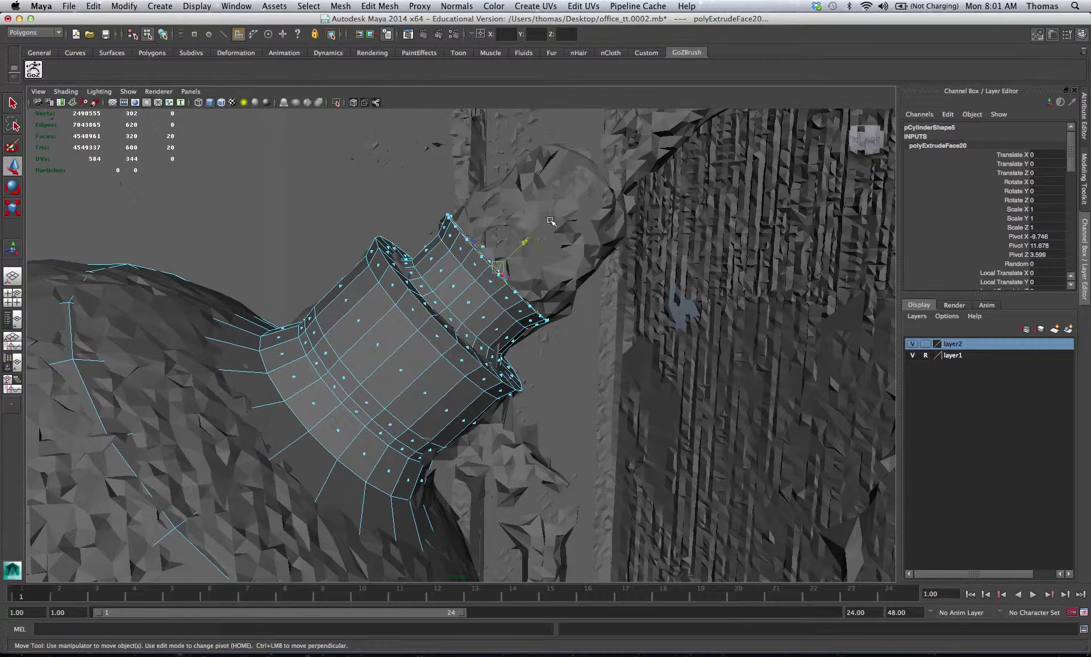
{"action": "middle_click_drag", "start_coordinate": [550, 220], "coordinate": [574, 205]}
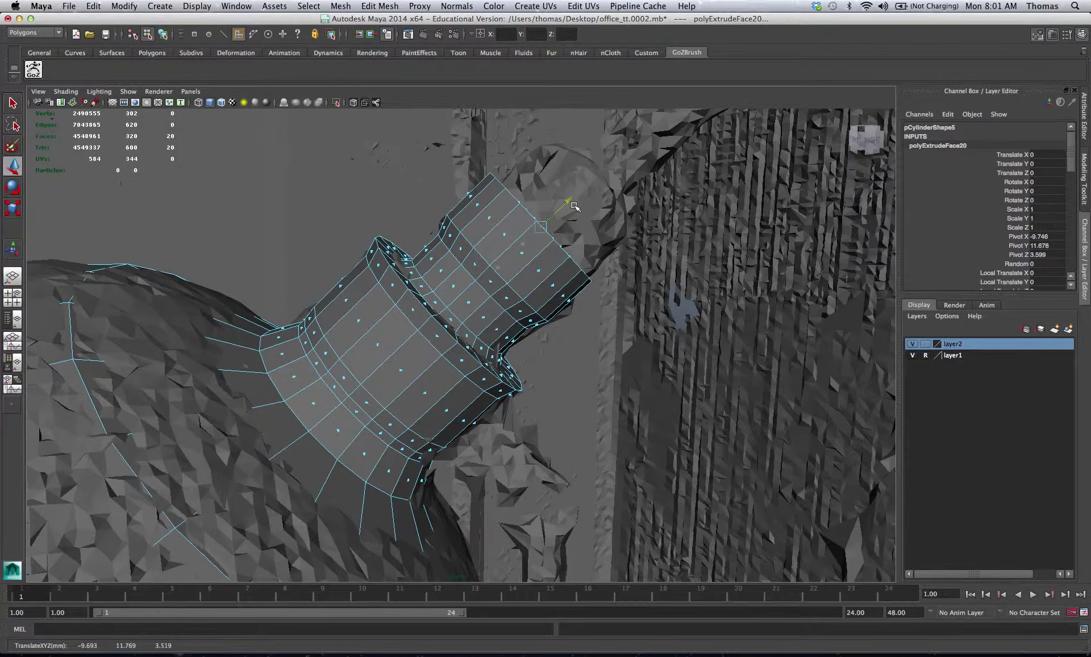
Step: Add two more extrusions, pushing each new ring further out along the neck
{"action": "key", "text": "ctrl+e"}
{"action": "key", "text": "r"}
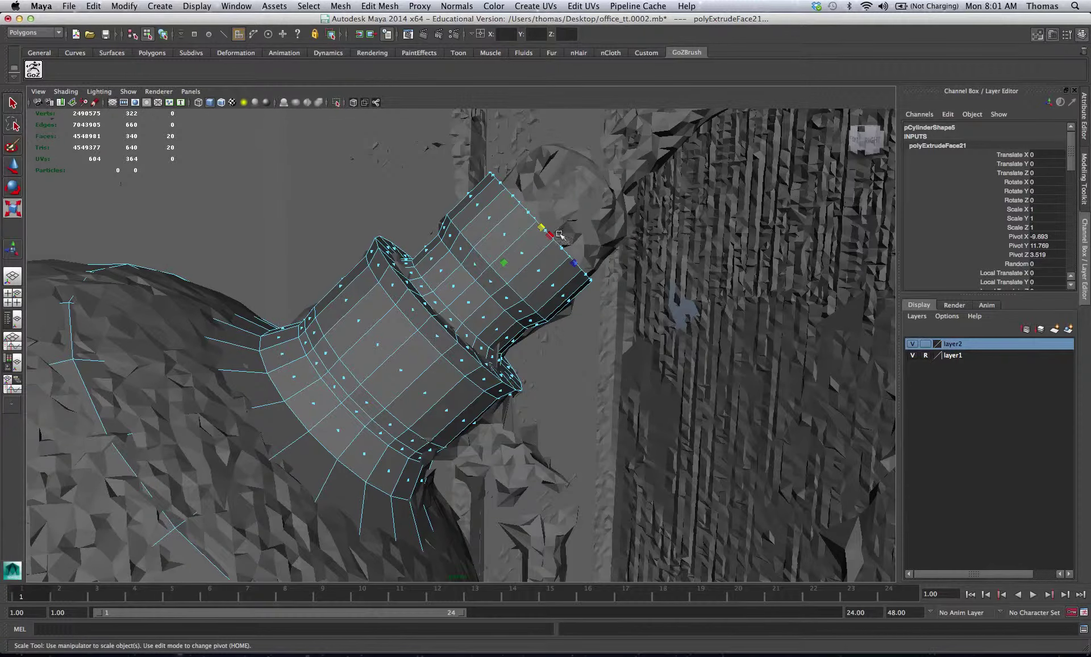
{"action": "left_click_drag", "start_coordinate": [541, 230], "coordinate": [521, 239], "text": "alt"}
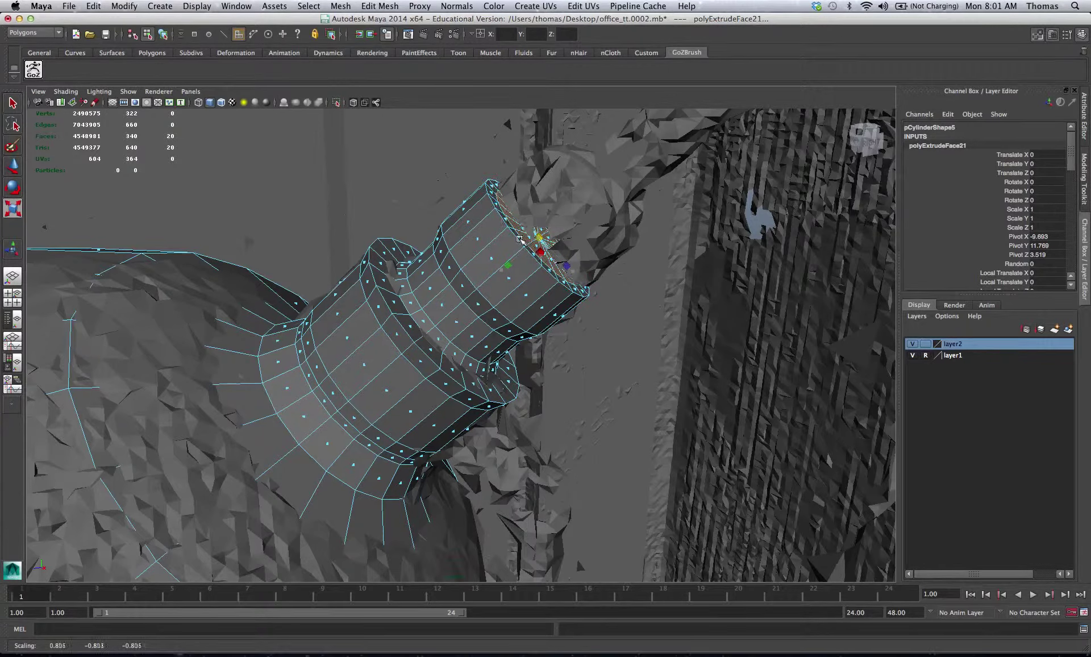
{"action": "key", "text": "w"}
{"action": "left_click_drag", "start_coordinate": [570, 208], "coordinate": [637, 193]}
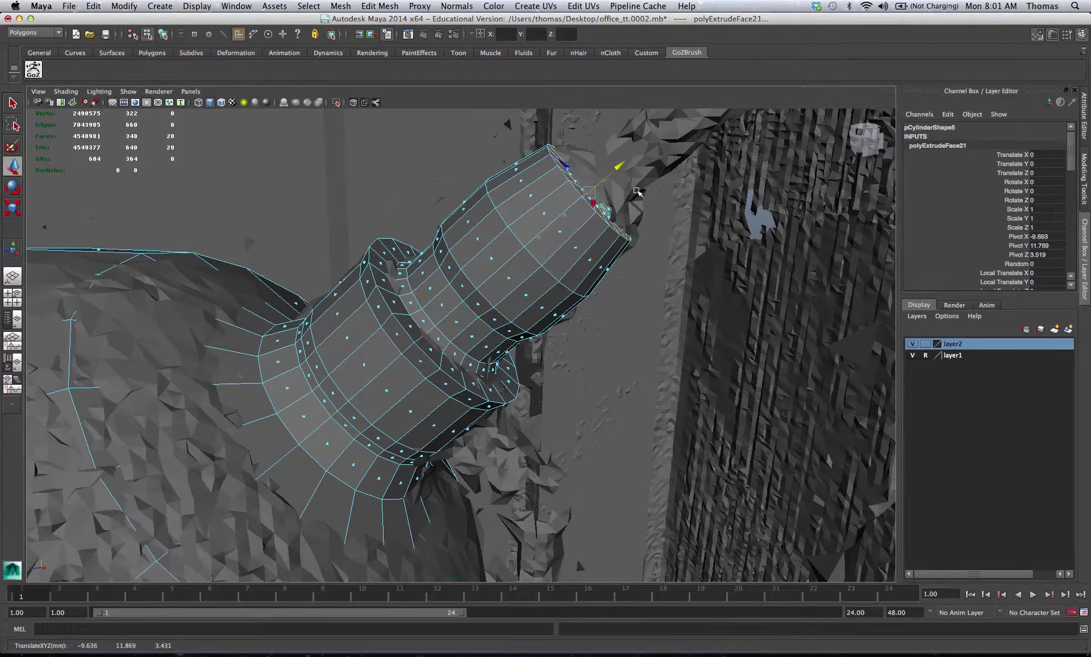
{"action": "key", "text": "ctrl+e"}
{"action": "key", "text": "w"}
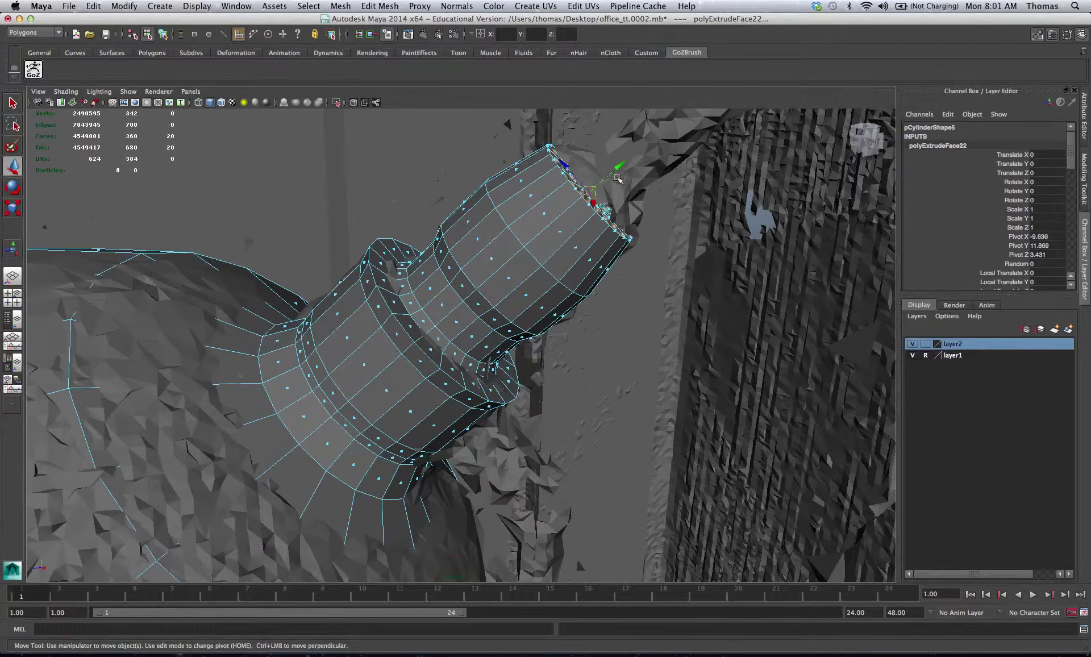
{"action": "left_click_drag", "start_coordinate": [620, 166], "coordinate": [645, 151]}
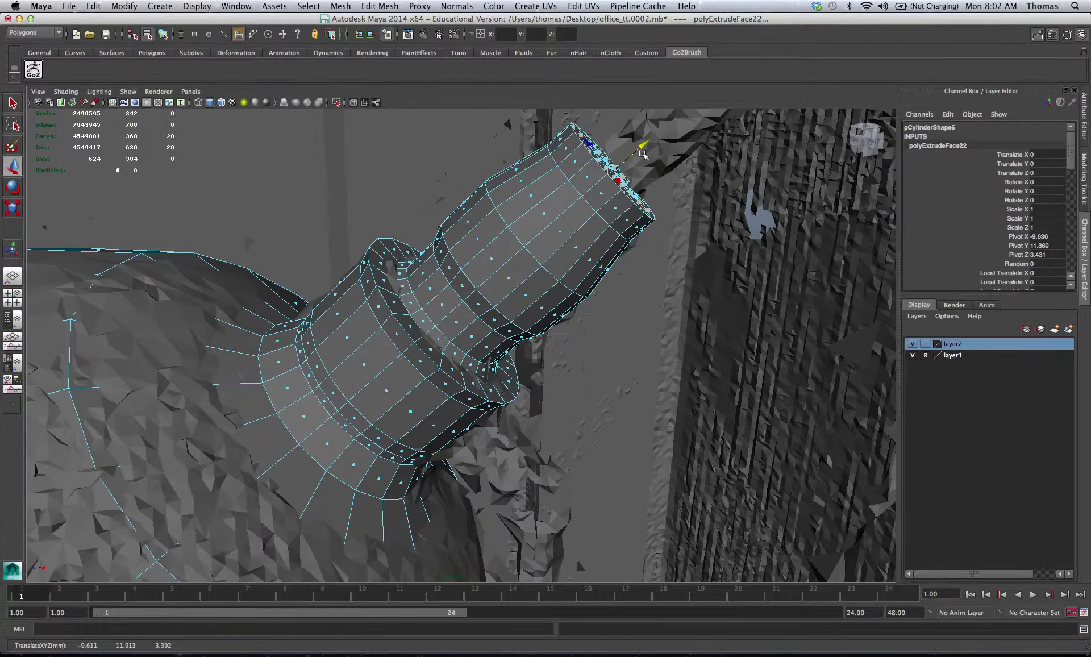
Step: Scale the end ring down in stages to taper the neck into a narrow tip
{"action": "key", "text": "r"}
{"action": "left_click_drag", "start_coordinate": [610, 169], "coordinate": [636, 245]}
{"action": "key", "text": "w"}
{"action": "middle_click_drag", "start_coordinate": [636, 244], "coordinate": [351, 335], "text": "alt"}
{"action": "left_click_drag", "start_coordinate": [351, 335], "coordinate": [410, 306], "text": "alt"}
{"action": "key", "text": "r"}
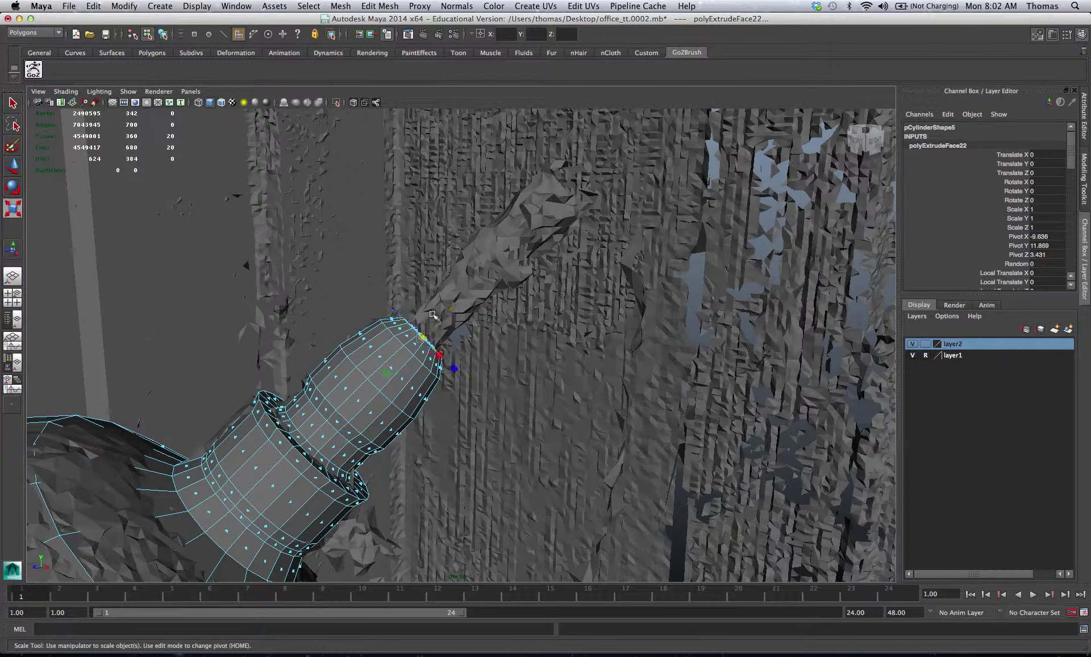
{"action": "left_click_drag", "start_coordinate": [420, 337], "coordinate": [451, 326]}
Step: Extrude the neck tip into a long handle tube and extend it further
{"action": "key", "text": "ctrl+e"}
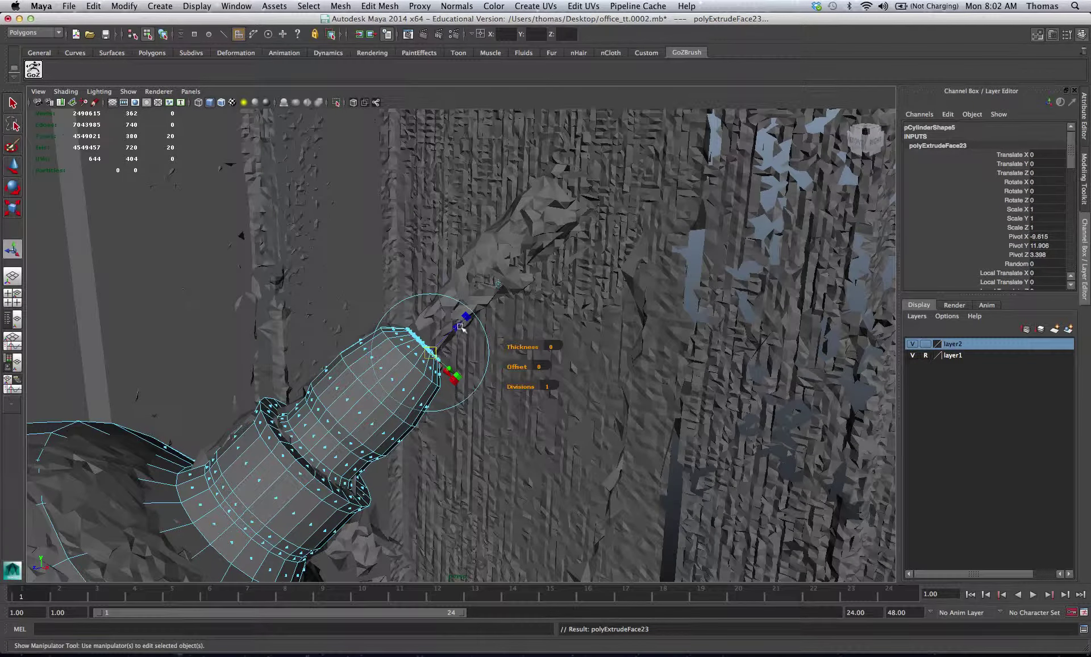
{"action": "left_click_drag", "start_coordinate": [473, 314], "coordinate": [493, 275]}
{"action": "key", "text": "r"}
{"action": "key", "text": "ctrl+e"}
{"action": "key", "text": "w"}
{"action": "left_click_drag", "start_coordinate": [525, 240], "coordinate": [544, 226]}
{"action": "key", "text": "r"}
Step: Add two more short extrusions at the tube end, nudging each slightly outward
{"action": "key", "text": "ctrl+e"}
{"action": "key", "text": "w"}
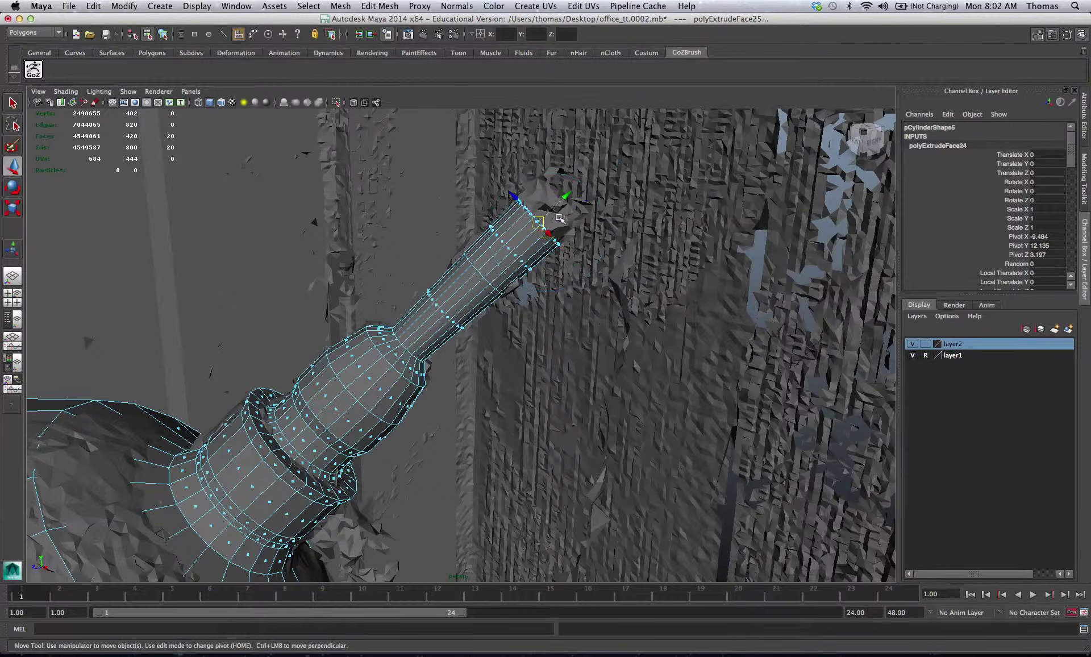
{"action": "mouse_move", "coordinate": [562, 201]}
{"action": "left_mouse_down"}
{"action": "mouse_move", "coordinate": [582, 194]}
{"action": "mouse_move", "coordinate": [561, 197]}
{"action": "left_mouse_up"}
{"action": "key", "text": "r"}
{"action": "key", "text": "ctrl+e"}
{"action": "key", "text": "w"}
{"action": "left_click_drag", "start_coordinate": [578, 187], "coordinate": [585, 186]}
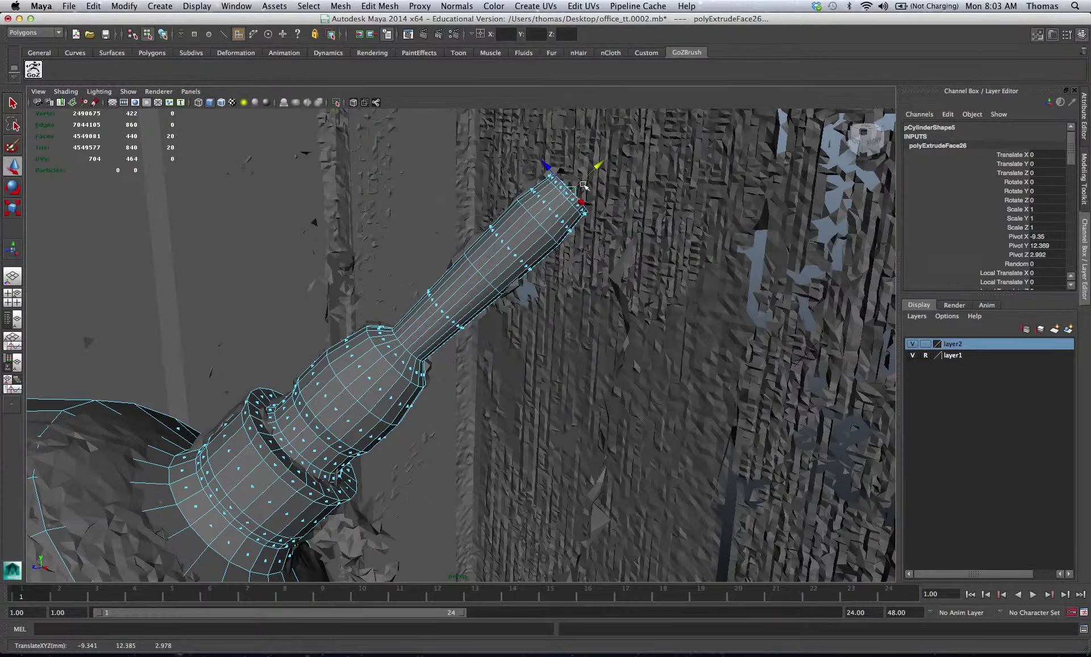
{"action": "key", "text": "r"}
{"action": "left_click_drag", "start_coordinate": [579, 241], "coordinate": [499, 320], "text": "alt"}
Step: Return to object mode and hide layer1, which holds the office scan
{"action": "right_click", "coordinate": [461, 340]}
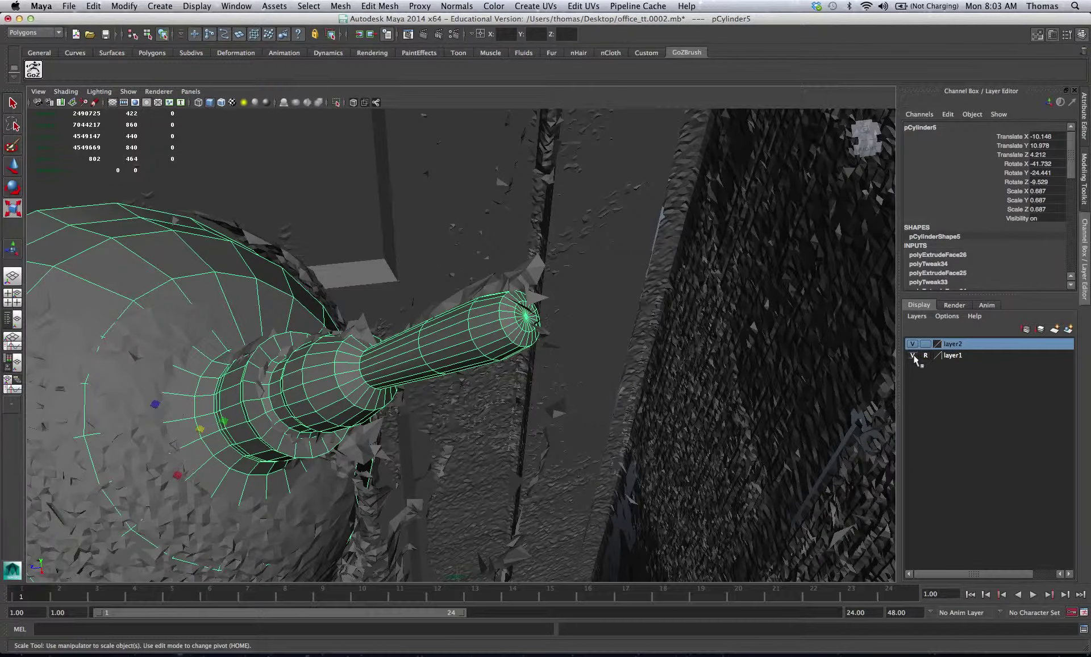
{"action": "left_click", "coordinate": [912, 355]}
{"action": "left_click_drag", "start_coordinate": [803, 358], "coordinate": [345, 411], "text": "alt"}
{"action": "mouse_move", "coordinate": [344, 410]}
{"action": "right_mouse_down"}
{"action": "mouse_move", "coordinate": [382, 392]}
{"action": "mouse_move", "coordinate": [349, 414]}
{"action": "right_mouse_up"}
Step: Reselect the lamp shade, tumble around it, and switch to Face mode
{"action": "left_click", "coordinate": [625, 406]}
{"action": "right_click_drag", "start_coordinate": [662, 405], "coordinate": [355, 407], "text": "alt"}
{"action": "left_click", "coordinate": [364, 406]}
{"action": "left_click_drag", "start_coordinate": [363, 406], "coordinate": [367, 372], "text": "alt"}
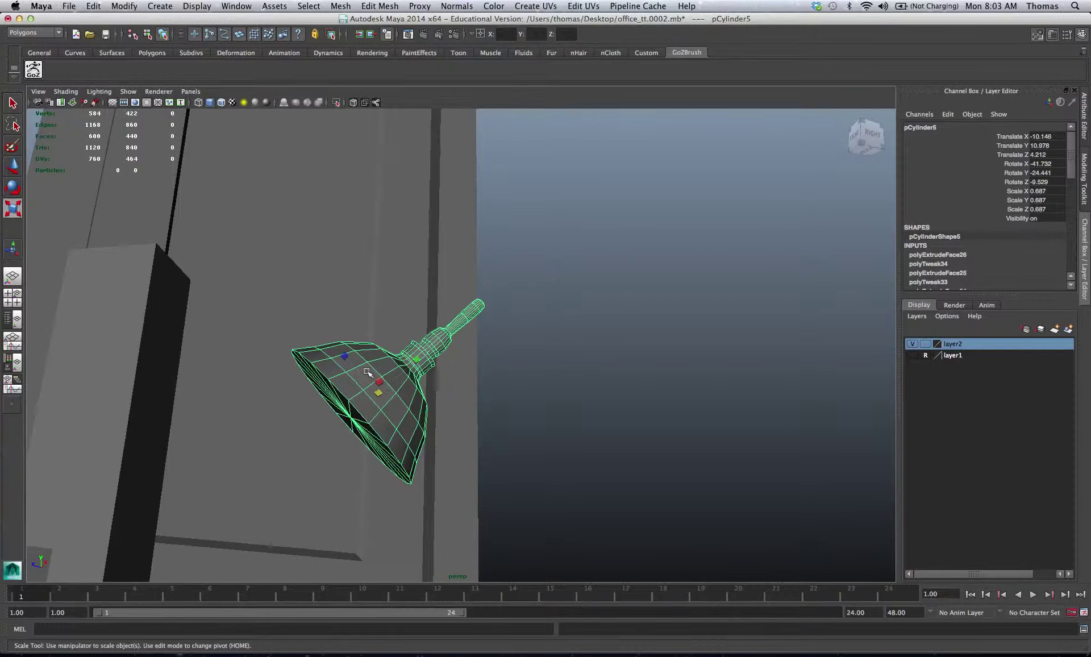
{"action": "left_click_drag", "start_coordinate": [331, 429], "coordinate": [363, 432], "text": "alt"}
{"action": "right_click_drag", "start_coordinate": [364, 432], "coordinate": [399, 426]}
{"action": "left_click_drag", "start_coordinate": [398, 426], "coordinate": [278, 368], "text": "alt"}
Step: Shift-select the first run of faces around pCylinder5's bottom cap
{"action": "left_click", "coordinate": [273, 369]}
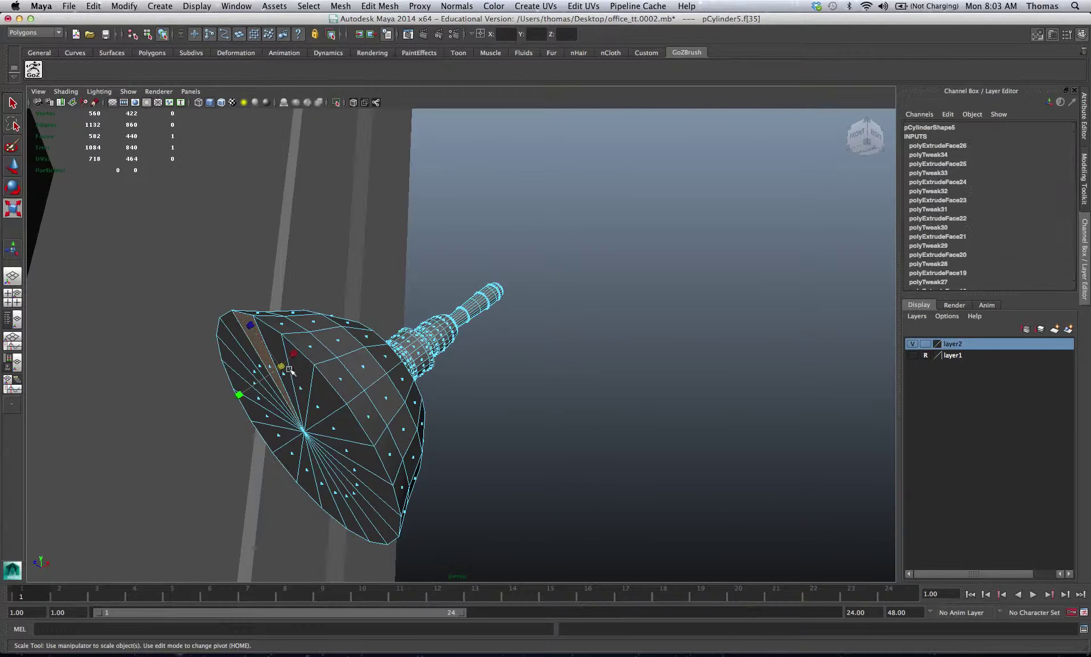
{"action": "left_click", "coordinate": [286, 375], "text": "shift"}
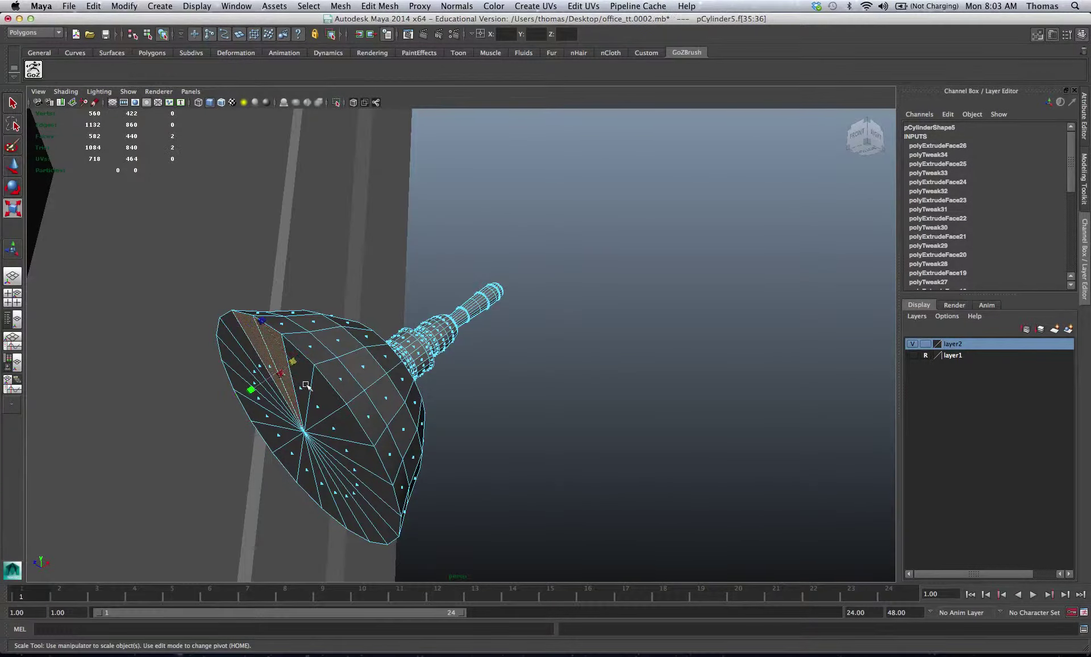
{"action": "left_click", "coordinate": [302, 388], "text": "shift"}
{"action": "left_click", "coordinate": [322, 408], "text": "shift"}
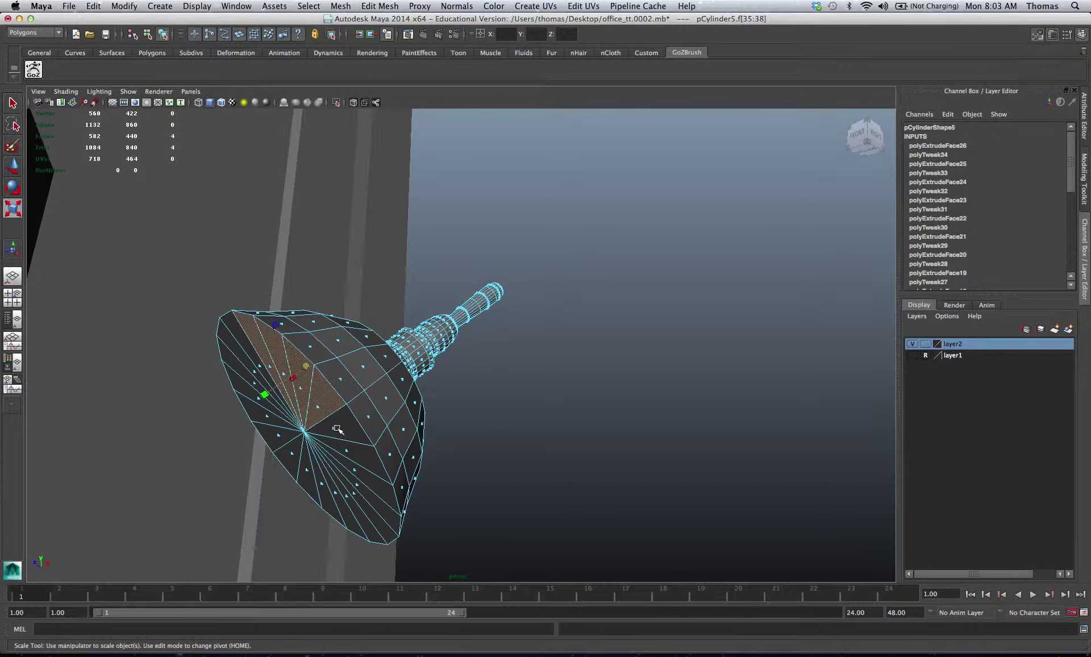
{"action": "left_click", "coordinate": [337, 435], "text": "shift"}
{"action": "left_click", "coordinate": [349, 452], "text": "shift"}
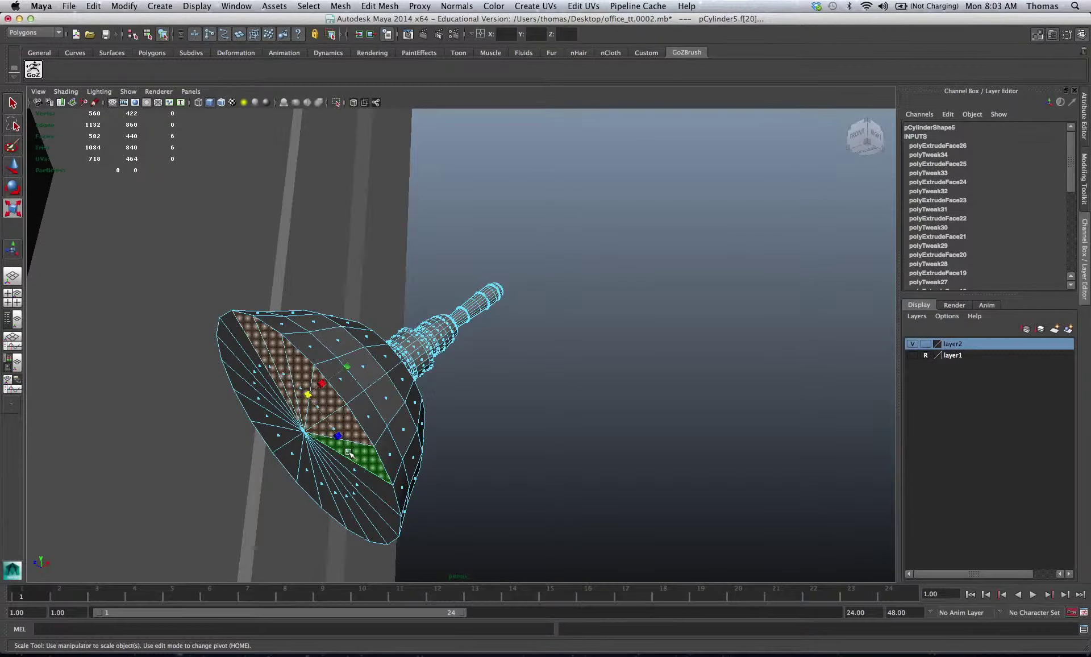
{"action": "left_click", "coordinate": [357, 469], "text": "shift"}
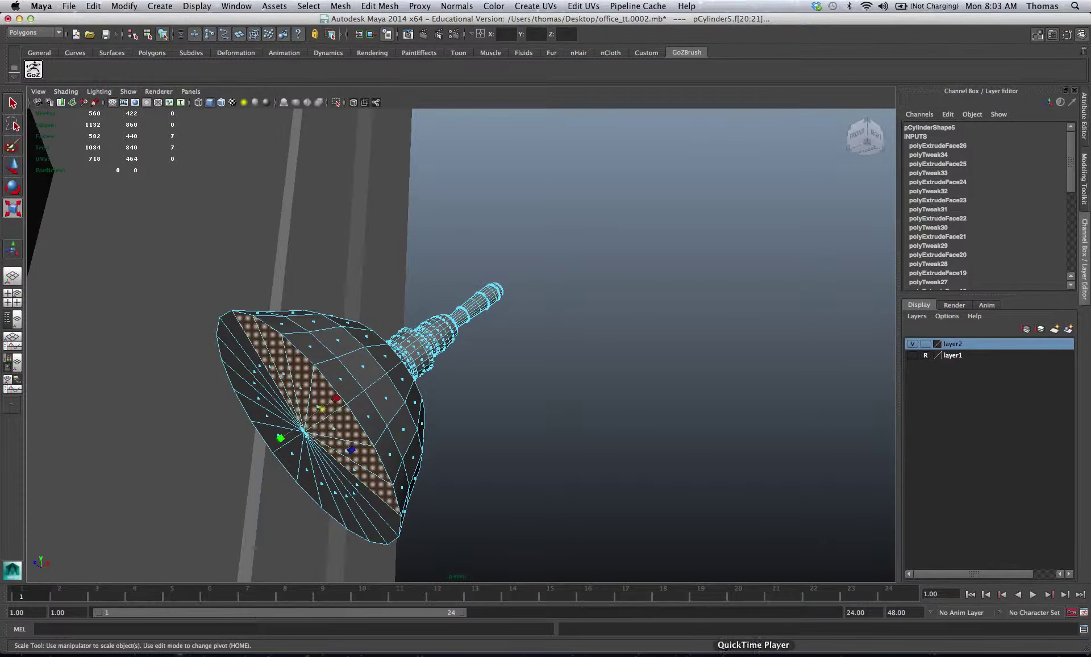
{"action": "left_click", "coordinate": [753, 654]}
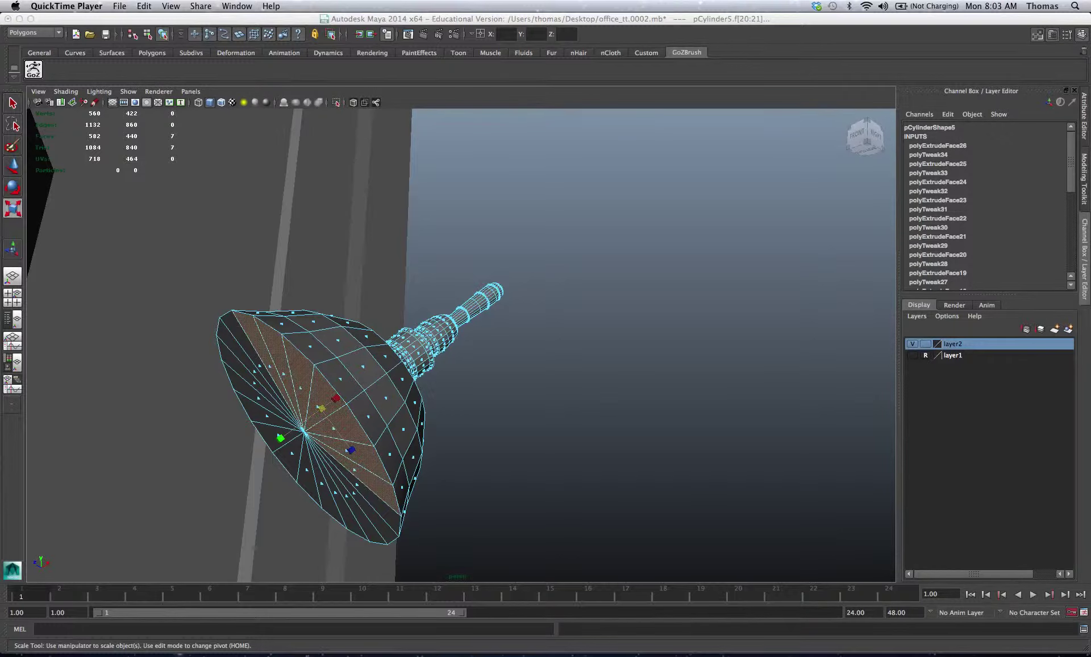
{"action": "left_click", "coordinate": [357, 487]}
{"action": "left_click", "coordinate": [357, 496], "text": "shift"}
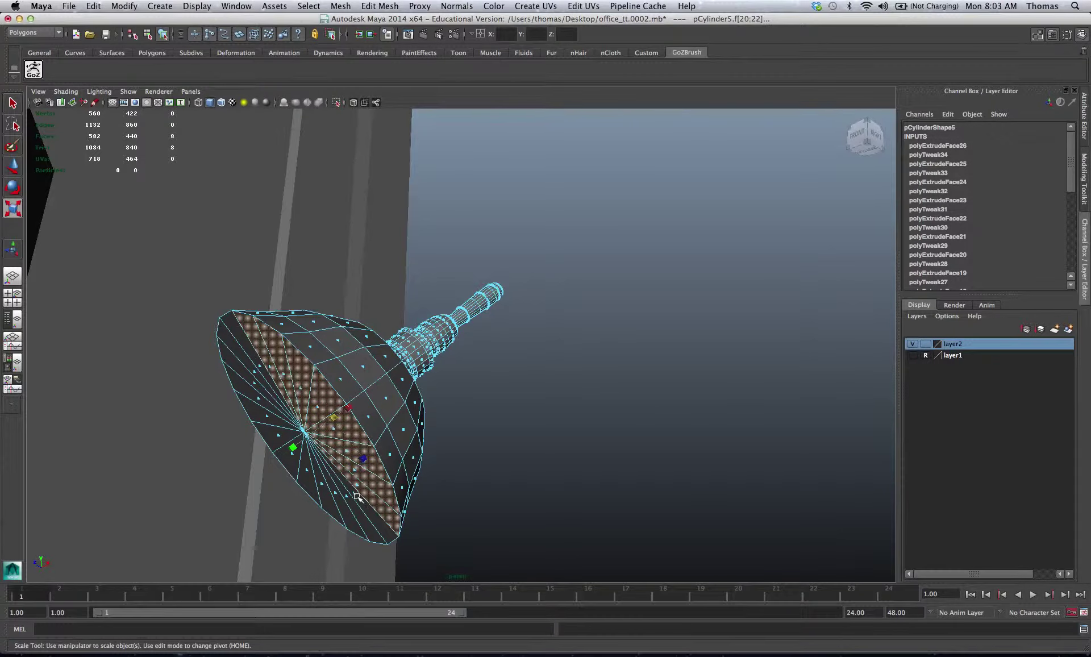
{"action": "left_click", "coordinate": [355, 494], "text": "shift"}
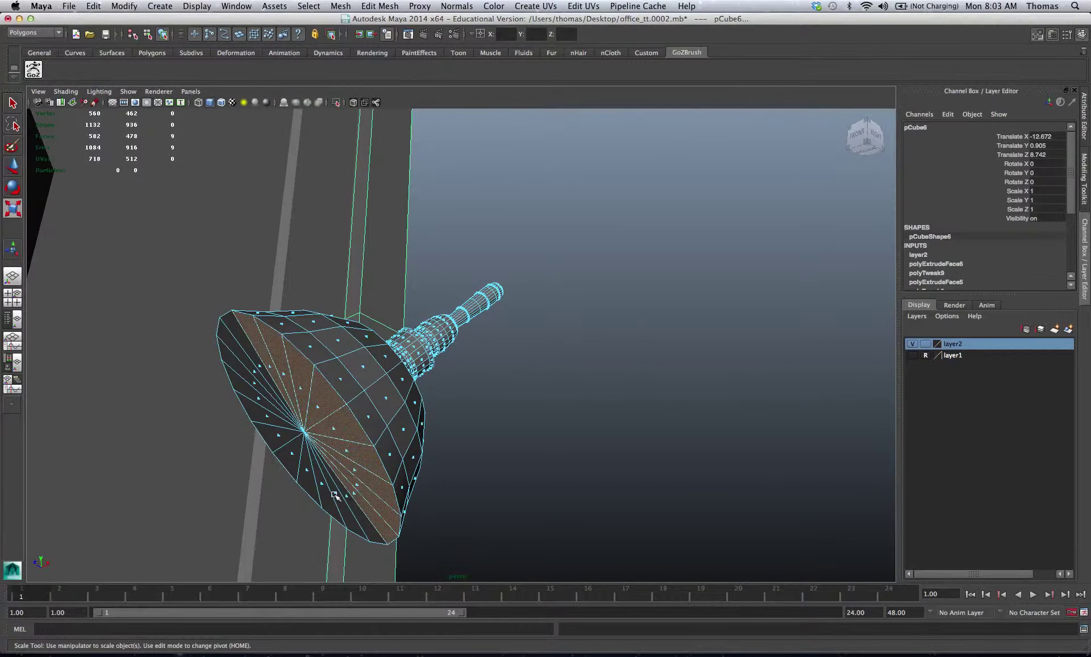
{"action": "left_click", "coordinate": [335, 494], "text": "shift"}
Step: Add the remaining cap faces and extrude them with Edit Mesh > Extrude
{"action": "left_click", "coordinate": [340, 495], "text": "shift"}
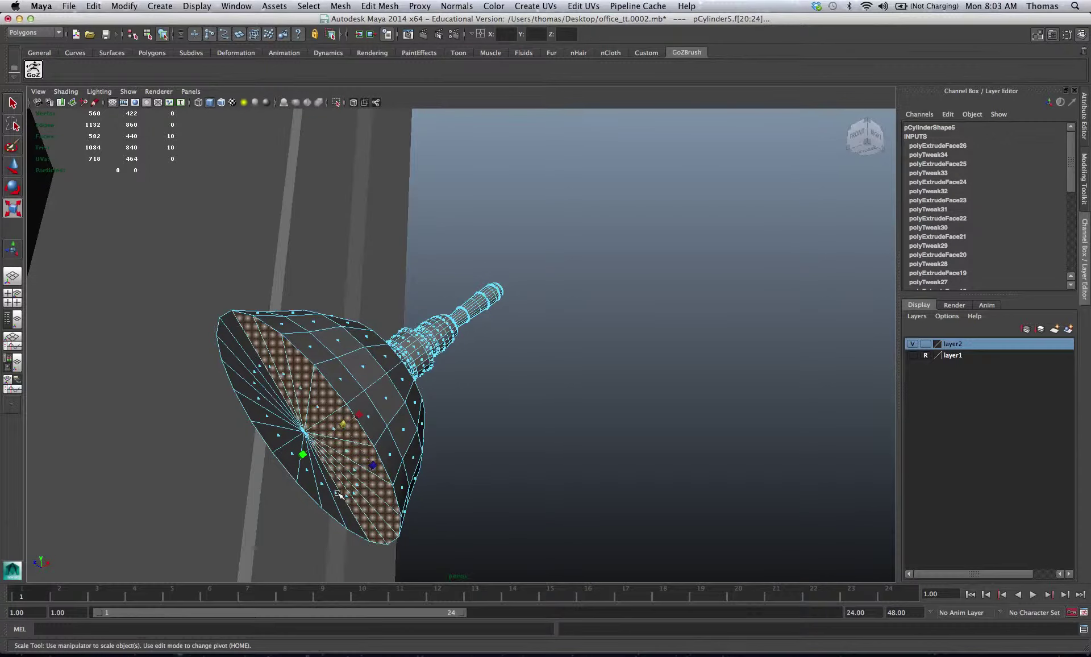
{"action": "left_click", "coordinate": [328, 490], "text": "shift"}
{"action": "left_click", "coordinate": [323, 484], "text": "shift"}
{"action": "left_click", "coordinate": [304, 469], "text": "shift"}
{"action": "left_click", "coordinate": [294, 454], "text": "shift"}
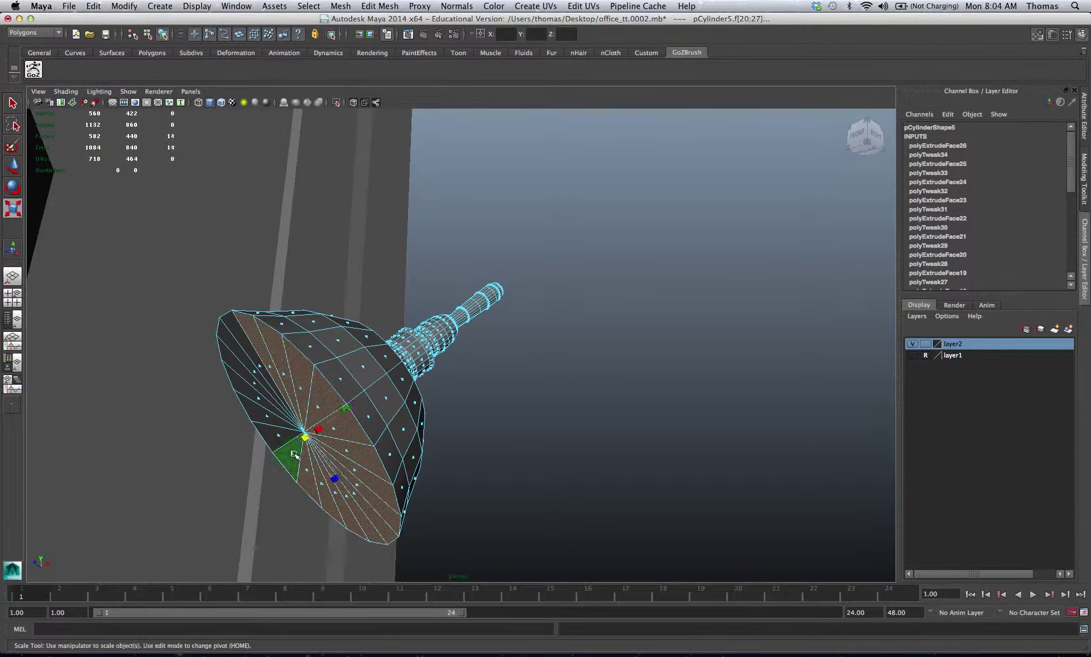
{"action": "left_click", "coordinate": [257, 374]}
{"action": "left_click", "coordinate": [258, 370], "text": "shift"}
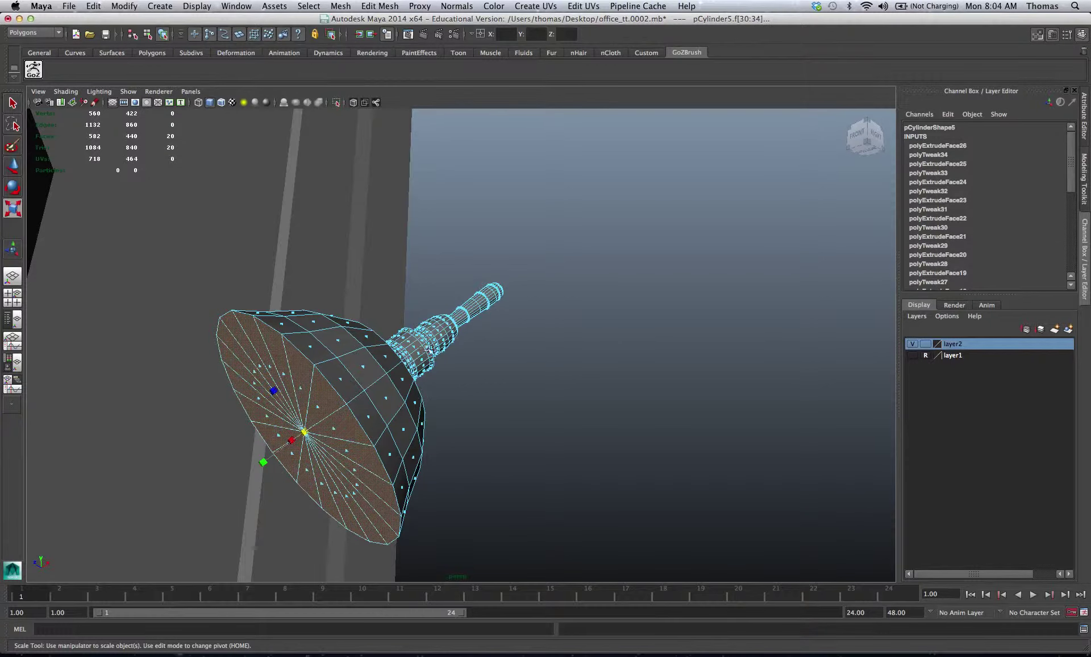
{"action": "left_click", "coordinate": [389, 5]}
{"action": "left_click", "coordinate": [401, 61]}
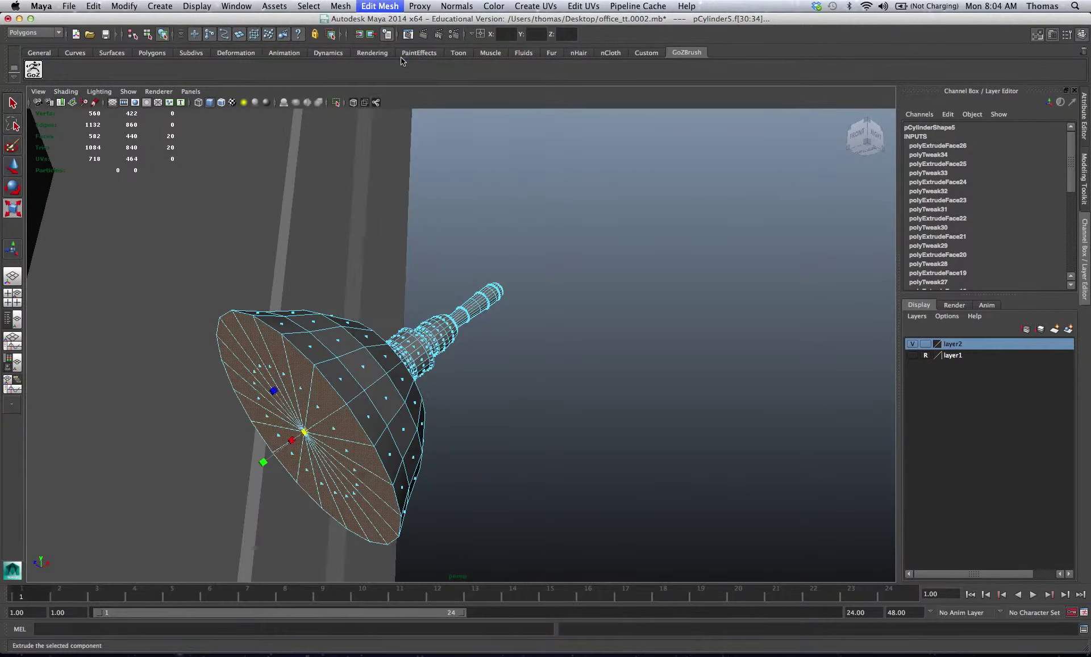
Step: Inset the extruded cap faces into a rim, then extrude and push them up into the shade
{"action": "key", "text": "r"}
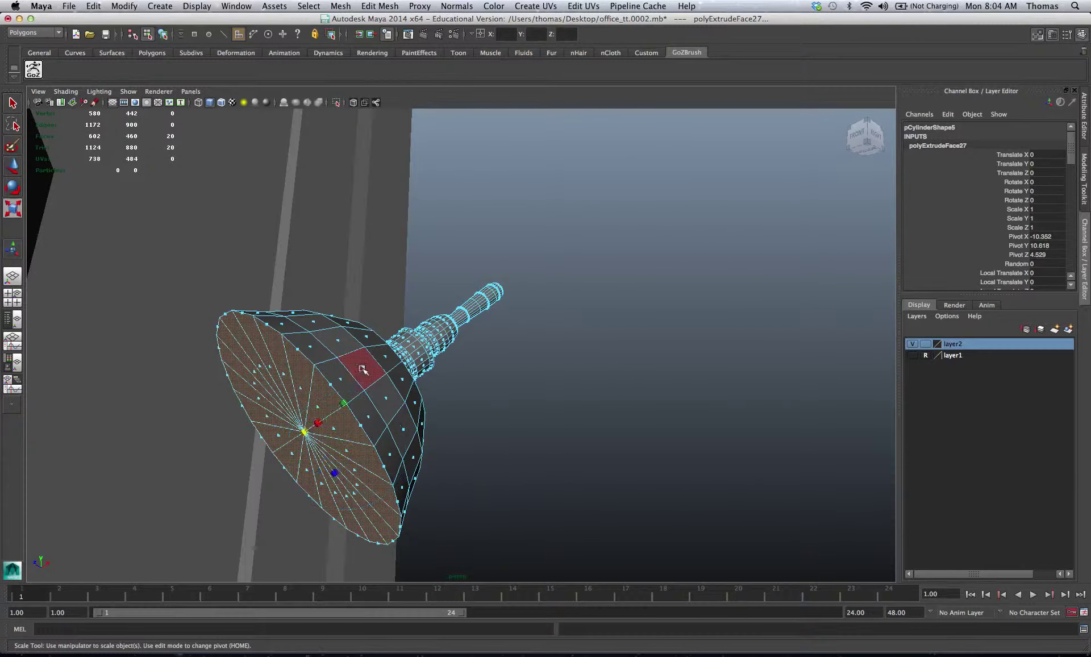
{"action": "left_click_drag", "start_coordinate": [311, 433], "coordinate": [305, 432]}
{"action": "key", "text": "ctrl+e"}
{"action": "key", "text": "w"}
{"action": "left_click_drag", "start_coordinate": [339, 412], "coordinate": [440, 376]}
{"action": "left_click_drag", "start_coordinate": [489, 322], "coordinate": [442, 339]}
{"action": "key", "text": "r"}
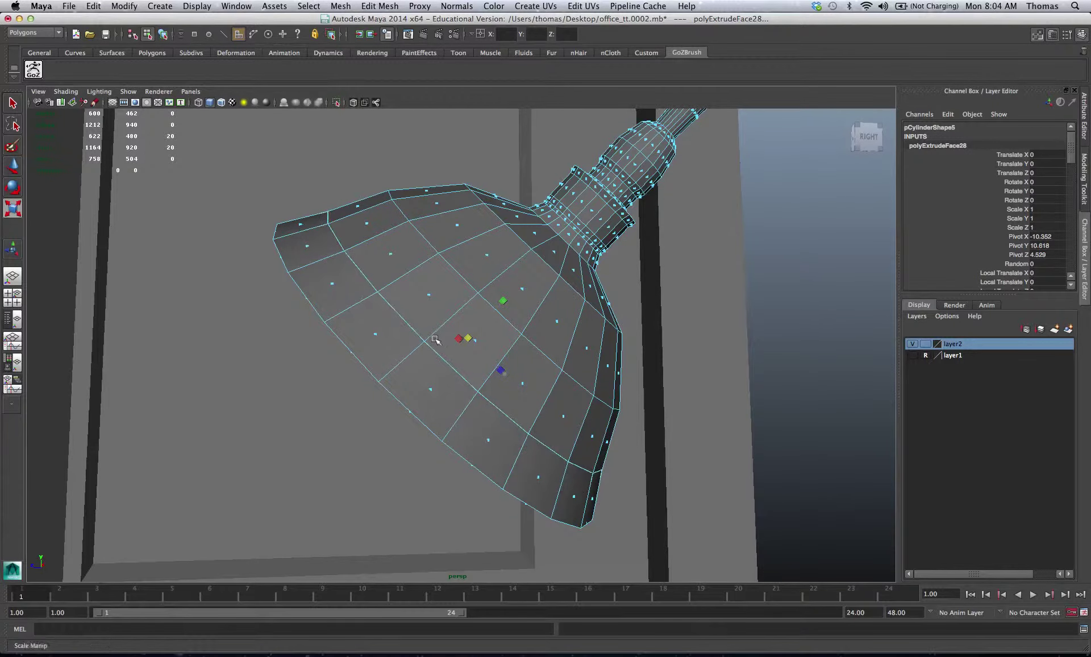
{"action": "left_click_drag", "start_coordinate": [433, 340], "coordinate": [431, 340]}
Step: Extrude and shrink the faces twice more, pushing them deeper toward the neck
{"action": "key", "text": "ctrl+e"}
{"action": "key", "text": "w"}
{"action": "left_click_drag", "start_coordinate": [492, 314], "coordinate": [462, 306]}
{"action": "key", "text": "r"}
{"action": "key", "text": "ctrl+e"}
{"action": "key", "text": "w"}
{"action": "left_click_drag", "start_coordinate": [530, 267], "coordinate": [476, 264]}
Step: Shrink the faces, then extrude a final ring and pull it out into a raised rim
{"action": "key", "text": "r"}
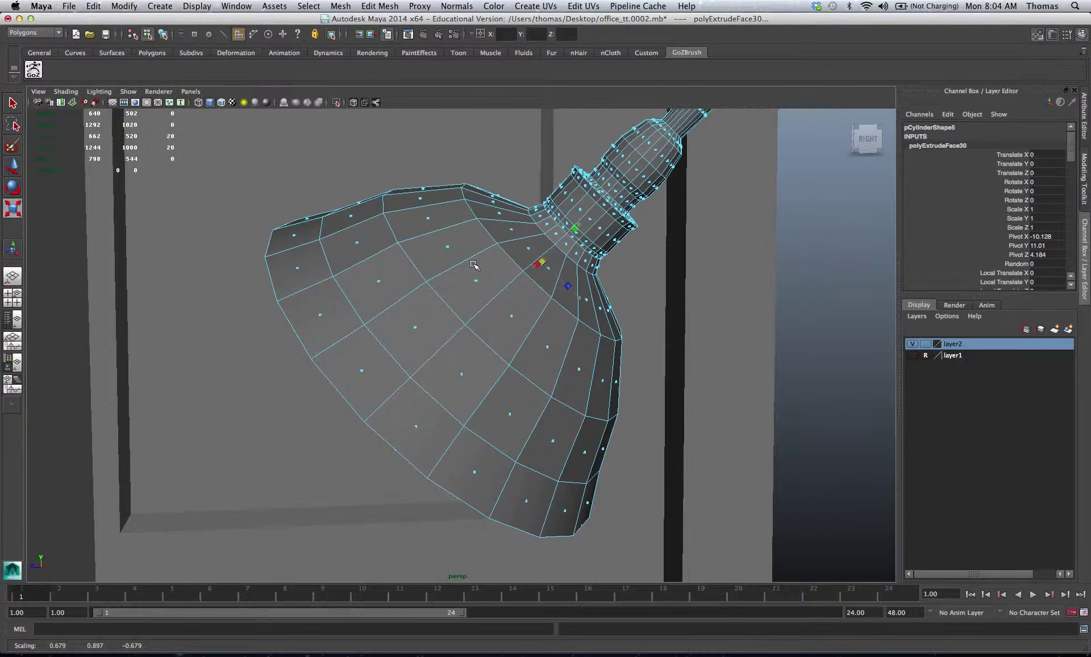
{"action": "left_click_drag", "start_coordinate": [473, 265], "coordinate": [473, 265]}
{"action": "key", "text": "ctrl+e"}
{"action": "key", "text": "w"}
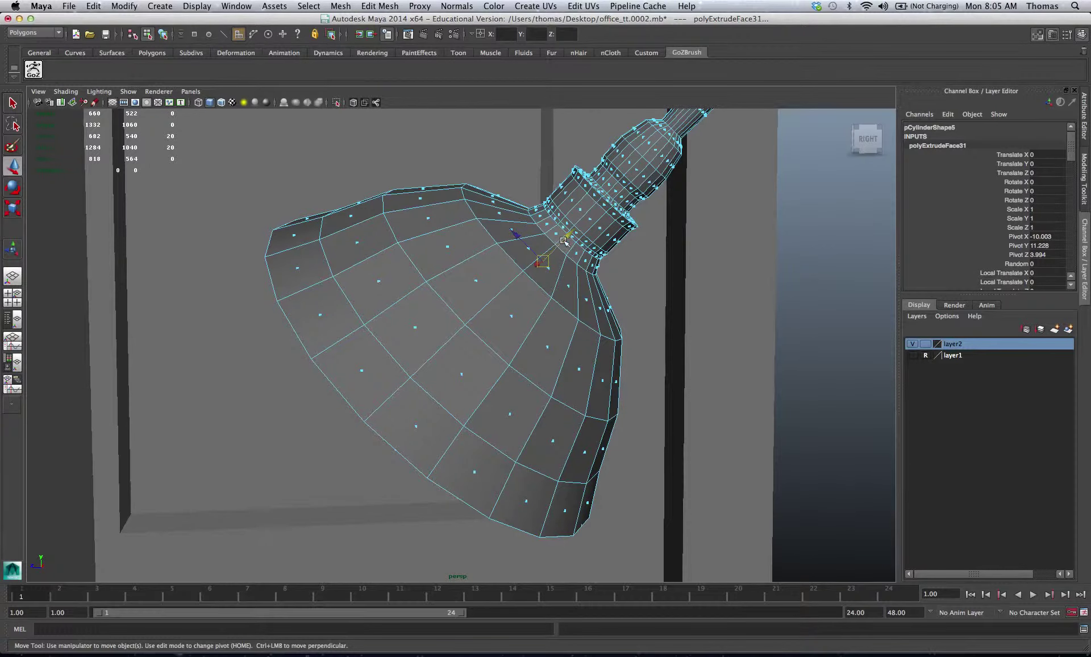
{"action": "left_click_drag", "start_coordinate": [564, 241], "coordinate": [590, 226]}
Step: In wireframe view, scale the innermost ring of the hollow down to about 0.31
{"action": "key", "text": "r"}
{"action": "key", "text": "4"}
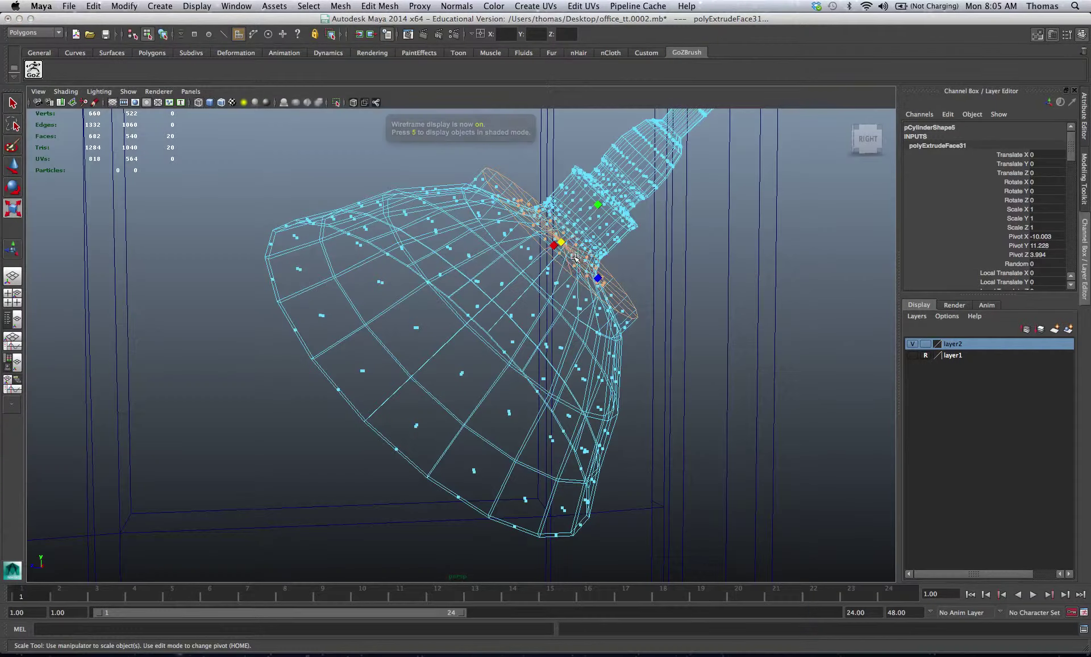
{"action": "mouse_move", "coordinate": [560, 243]}
{"action": "left_mouse_down"}
{"action": "mouse_move", "coordinate": [458, 243]}
{"action": "mouse_move", "coordinate": [528, 240]}
{"action": "left_mouse_up"}
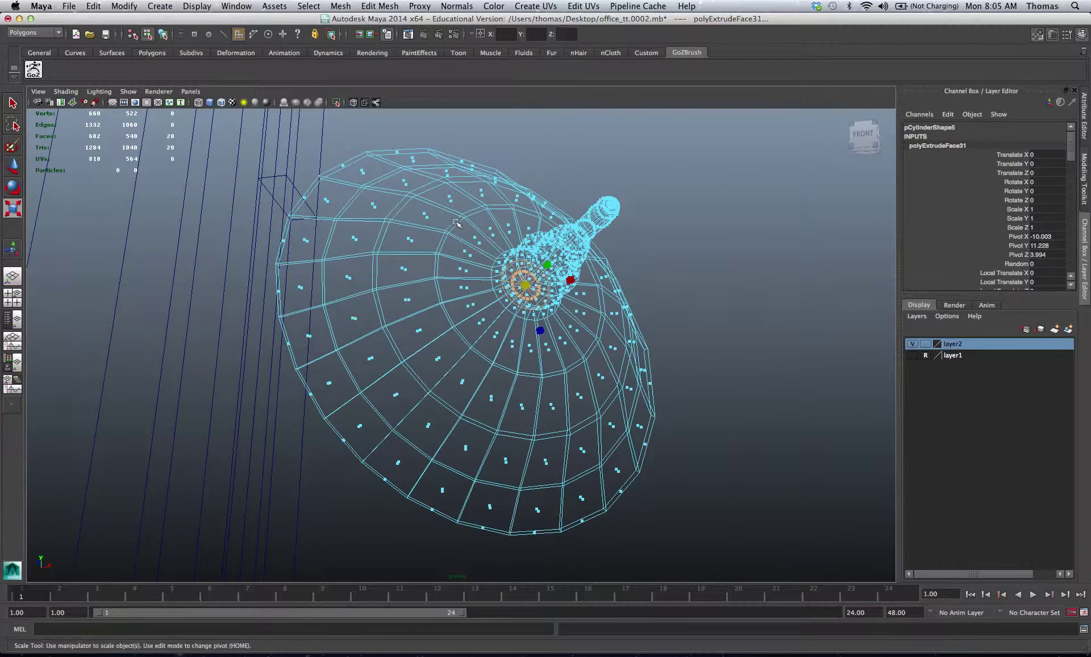
Step: Return to object mode and shaded display, and select the lamp to preview it
{"action": "right_click_drag", "start_coordinate": [457, 223], "coordinate": [505, 210]}
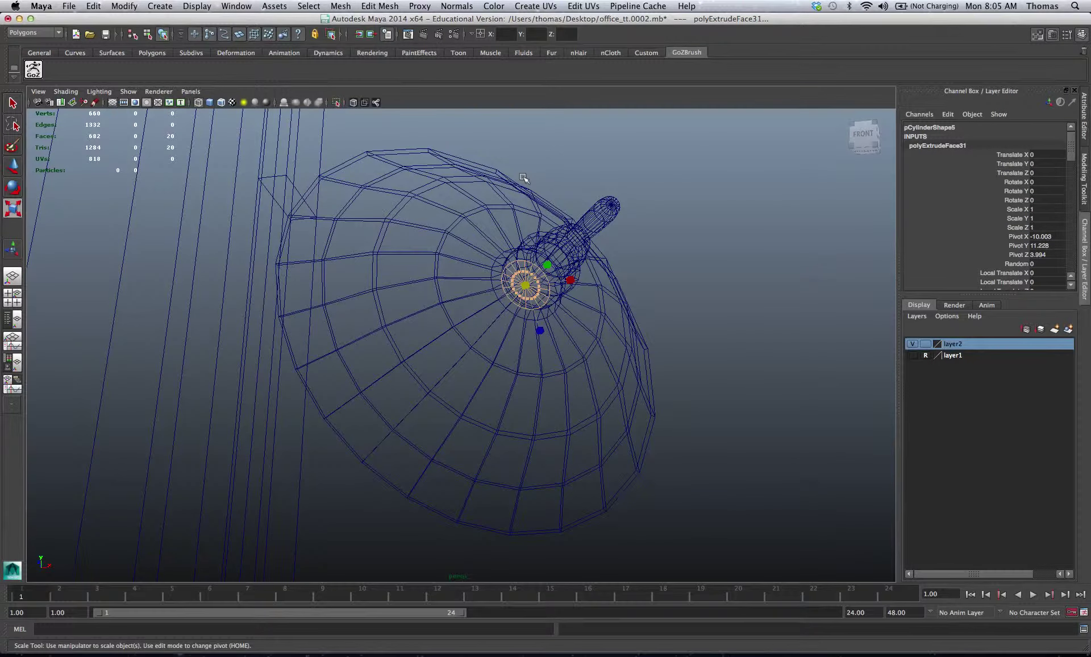
{"action": "key", "text": "5"}
{"action": "mouse_move", "coordinate": [525, 195]}
{"action": "left_mouse_down", "text": "alt"}
{"action": "mouse_move", "coordinate": [540, 297]}
{"action": "mouse_move", "coordinate": [576, 282]}
{"action": "left_mouse_up", "text": "alt"}
{"action": "left_click", "coordinate": [581, 319]}
{"action": "left_click_drag", "start_coordinate": [684, 368], "coordinate": [511, 369], "text": "alt"}
{"action": "left_click", "coordinate": [631, 338]}
{"action": "left_click", "coordinate": [549, 344]}
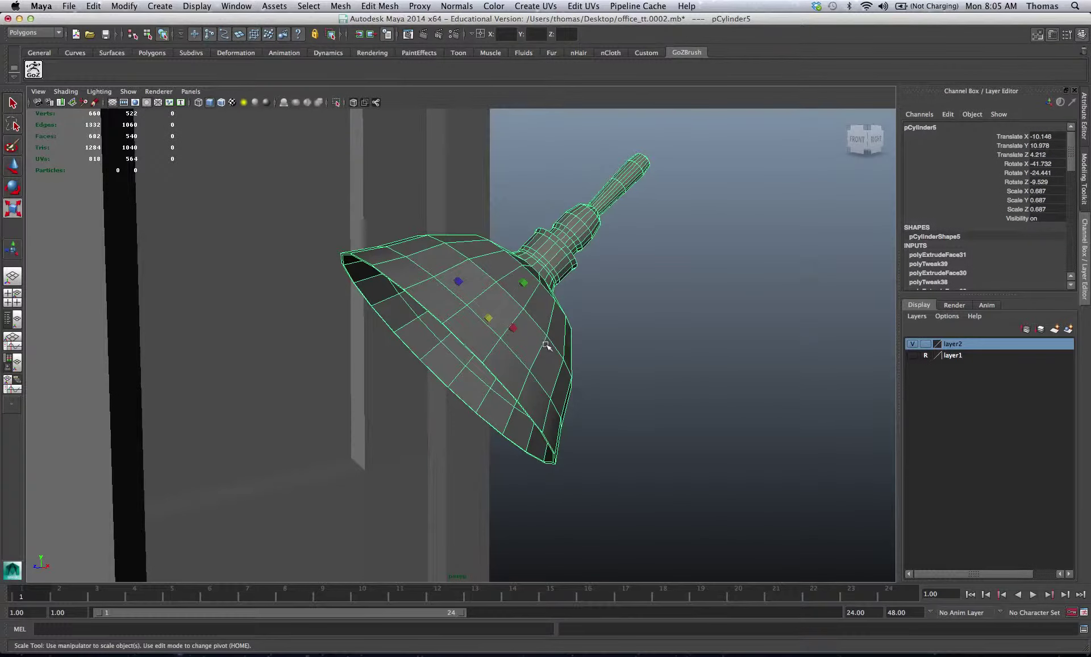
Step: Deselect the lamp and dolly out to view the whole office desk scene
{"action": "left_click", "coordinate": [640, 334]}
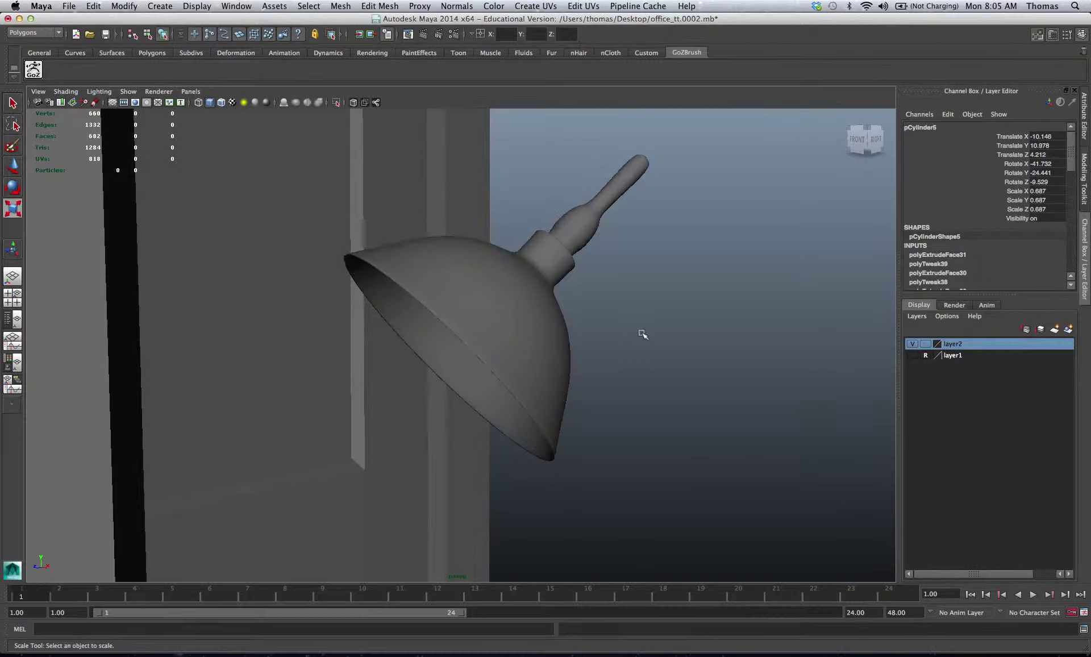
{"action": "left_click_drag", "start_coordinate": [640, 333], "coordinate": [691, 361], "text": "alt"}
{"action": "right_click_drag", "start_coordinate": [692, 360], "coordinate": [561, 336], "text": "alt"}
{"action": "left_click_drag", "start_coordinate": [560, 336], "coordinate": [530, 364], "text": "alt"}
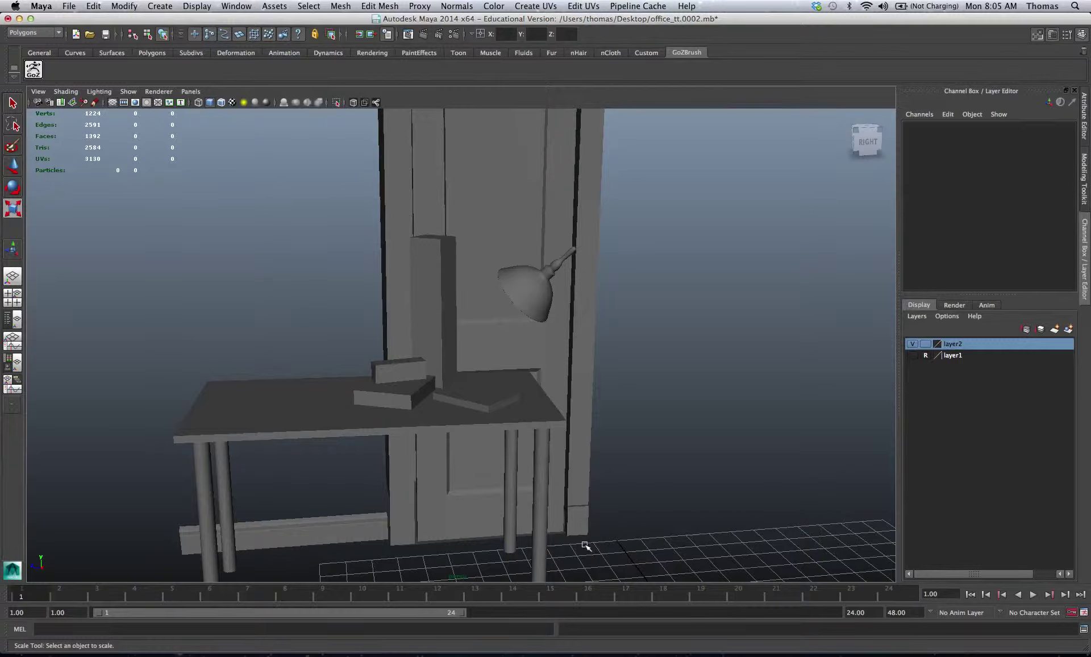
{"action": "left_click_drag", "start_coordinate": [514, 496], "coordinate": [557, 489], "text": "alt"}
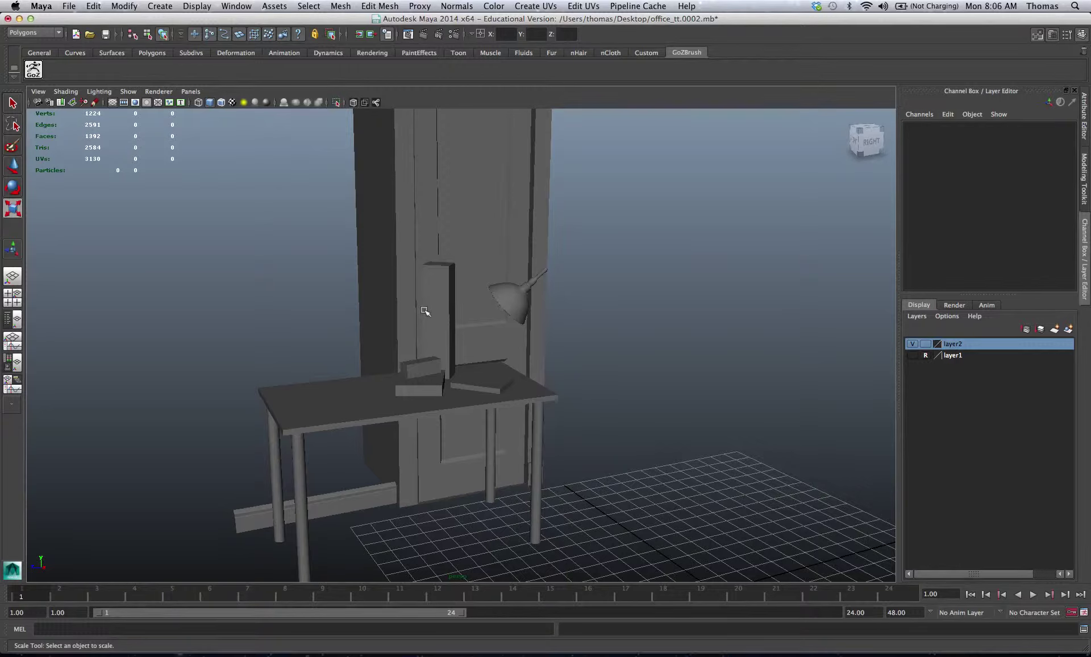
{"action": "left_click", "coordinate": [352, 422]}
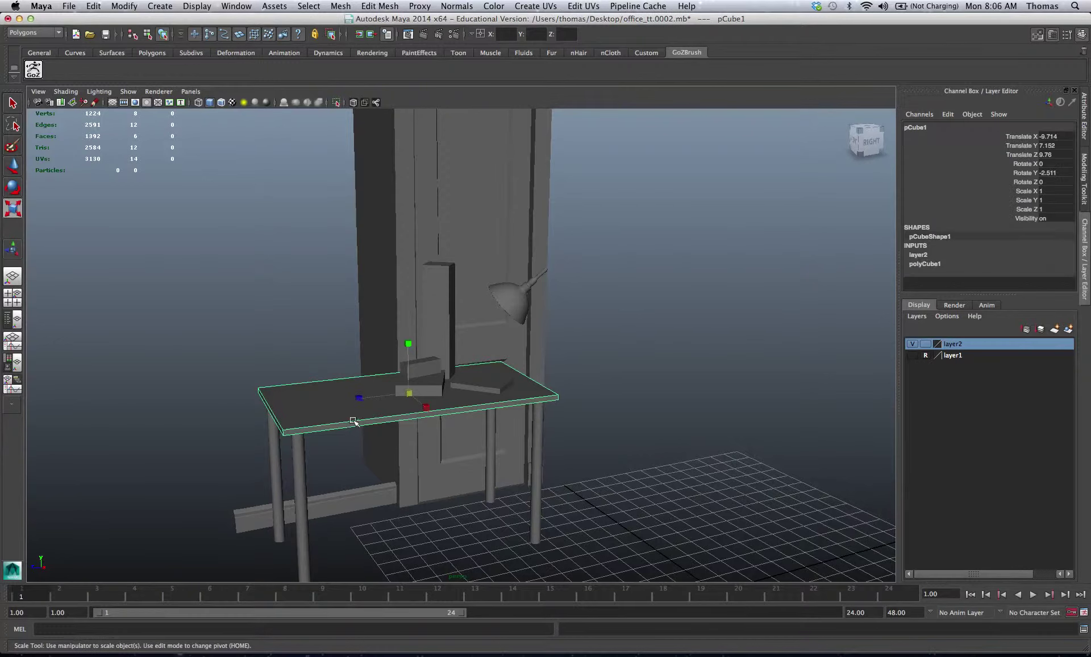
{"action": "left_click", "coordinate": [432, 379]}
{"action": "key", "text": "shift+d"}
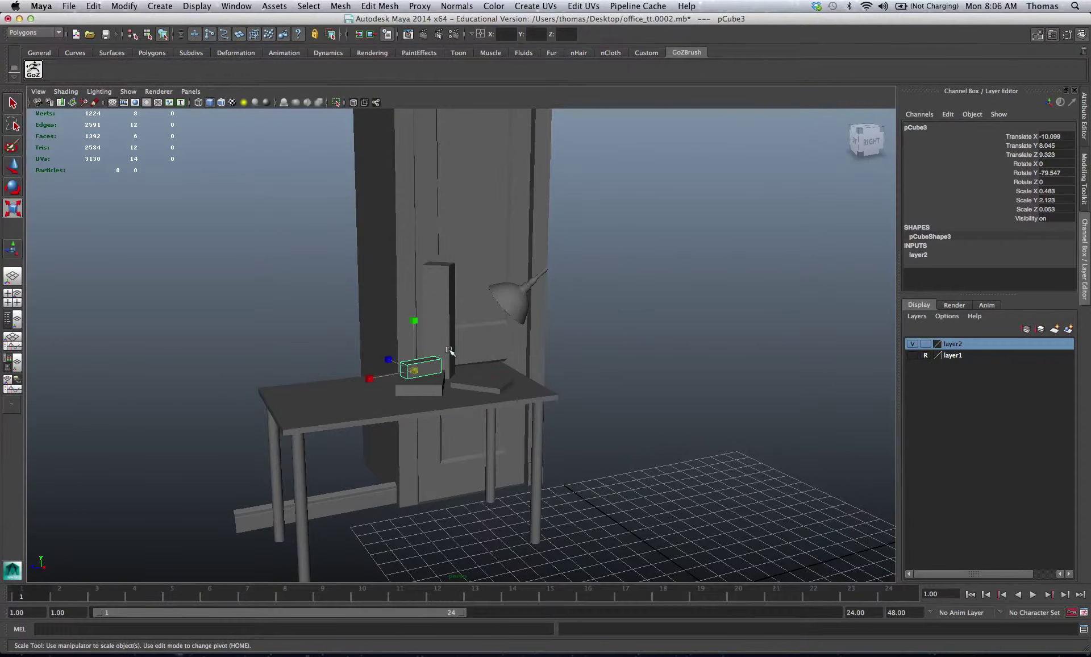
{"action": "left_click", "coordinate": [449, 351]}
{"action": "left_click", "coordinate": [493, 392]}
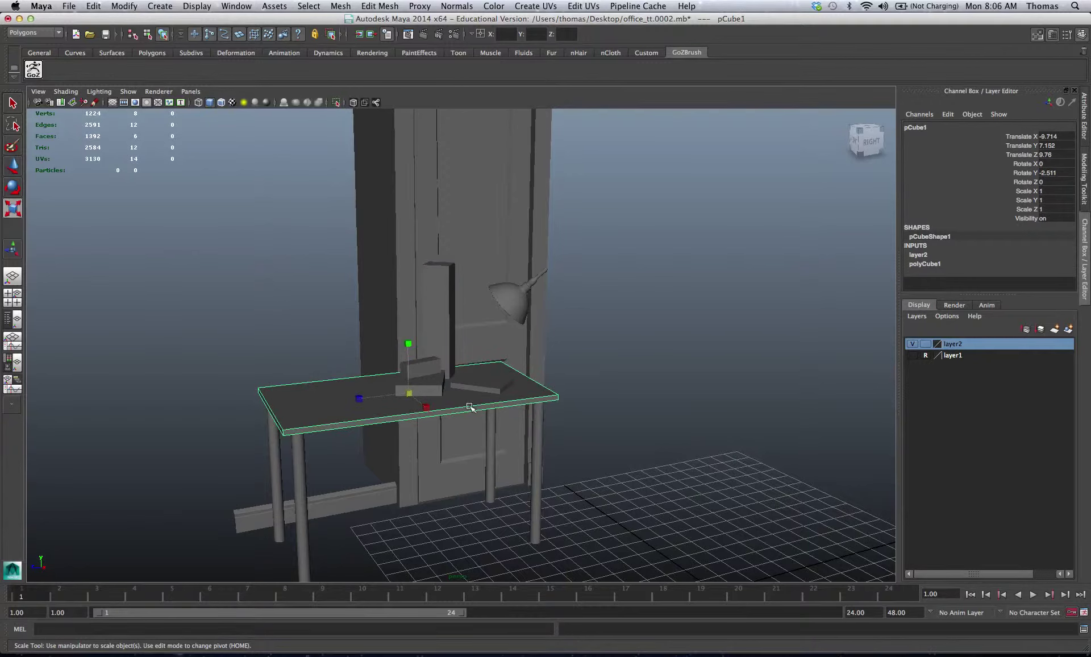
{"action": "left_click", "coordinate": [413, 438]}
{"action": "left_click", "coordinate": [350, 399]}
{"action": "left_click", "coordinate": [433, 375]}
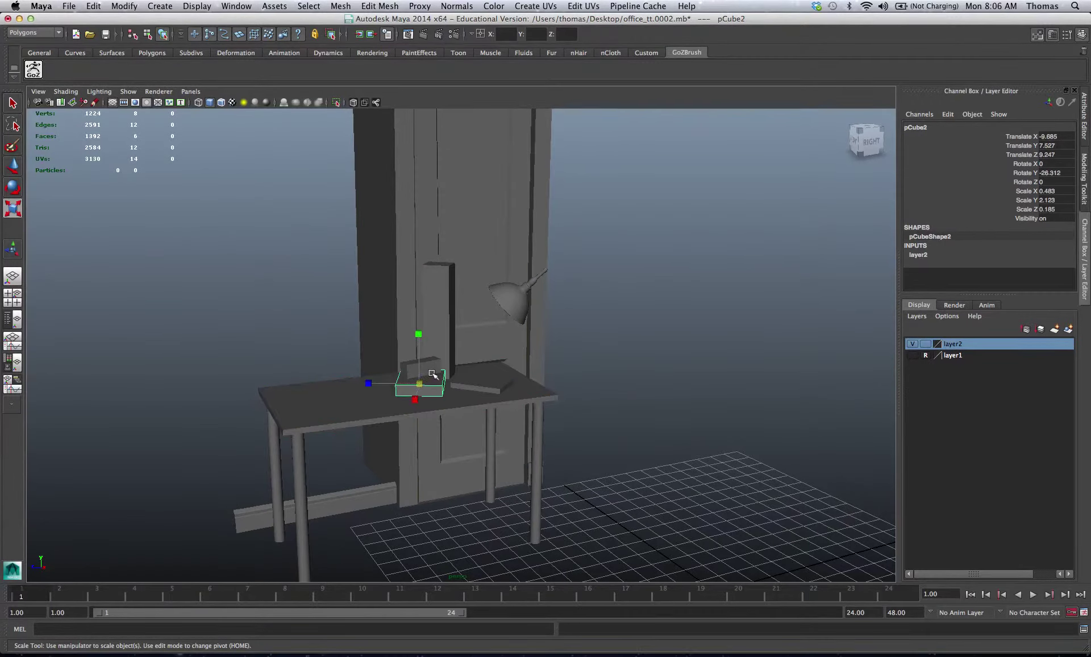
{"action": "left_click", "coordinate": [518, 300]}
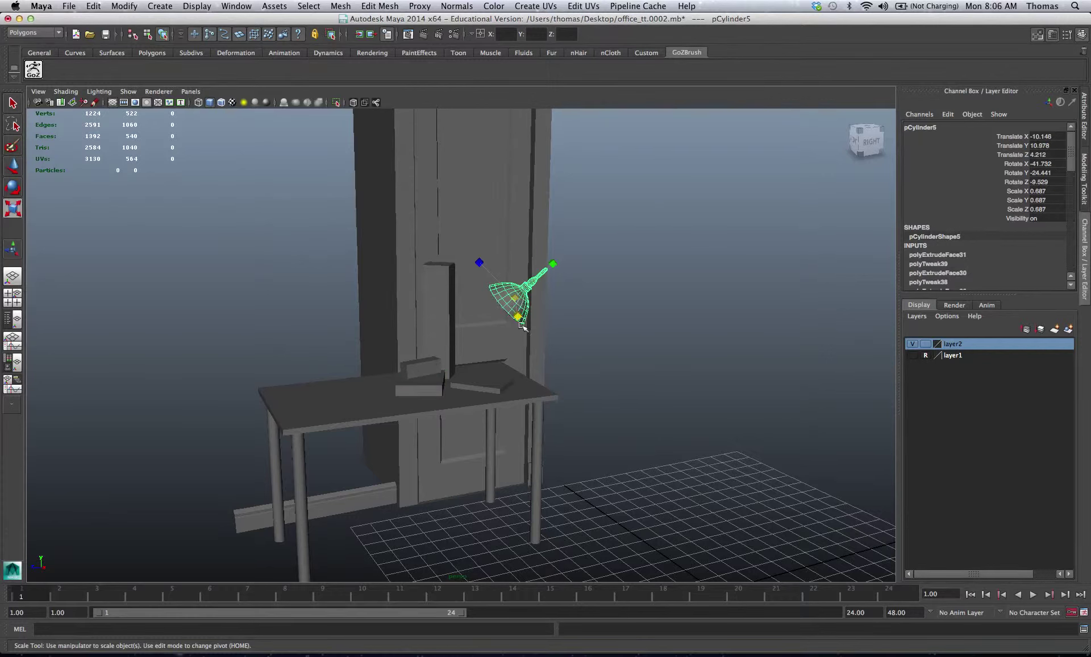